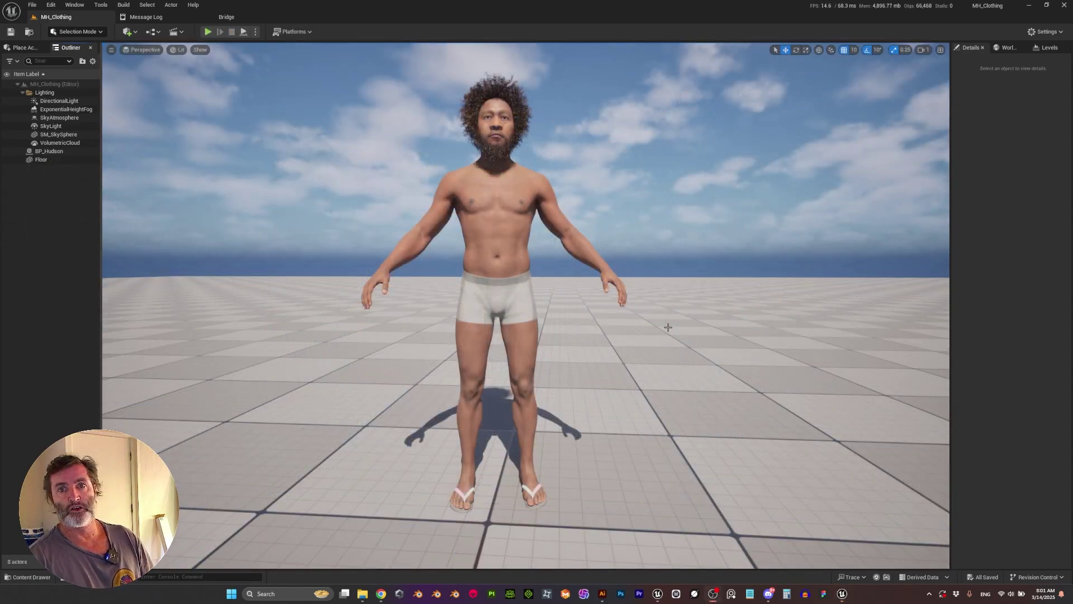
- Search the Plugins list for 'chaos', enable Chaos Cloth Asset, and close the window
click(51, 7)
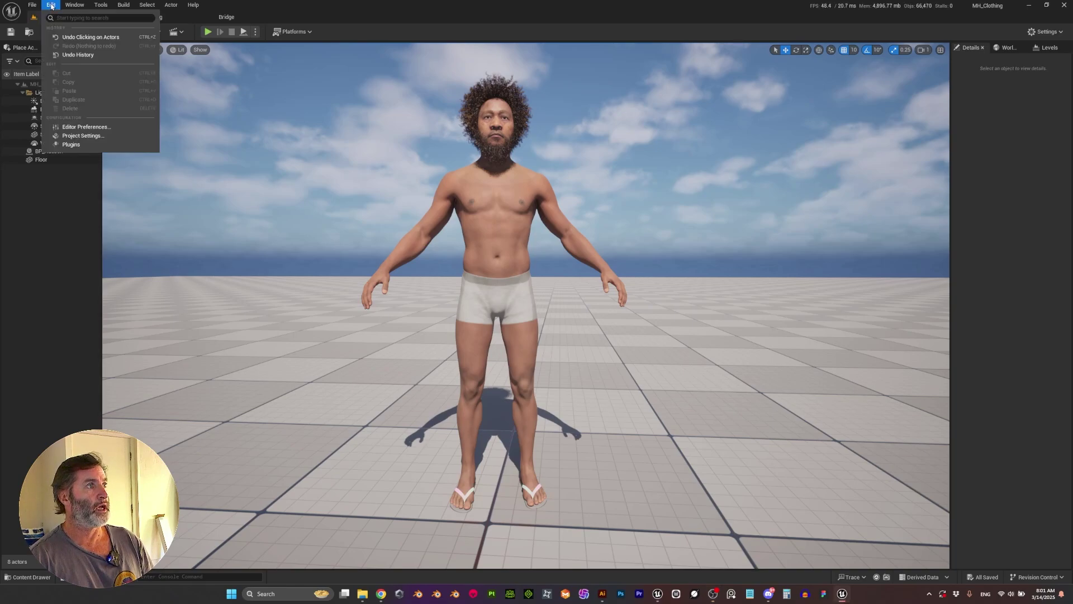
click(71, 145)
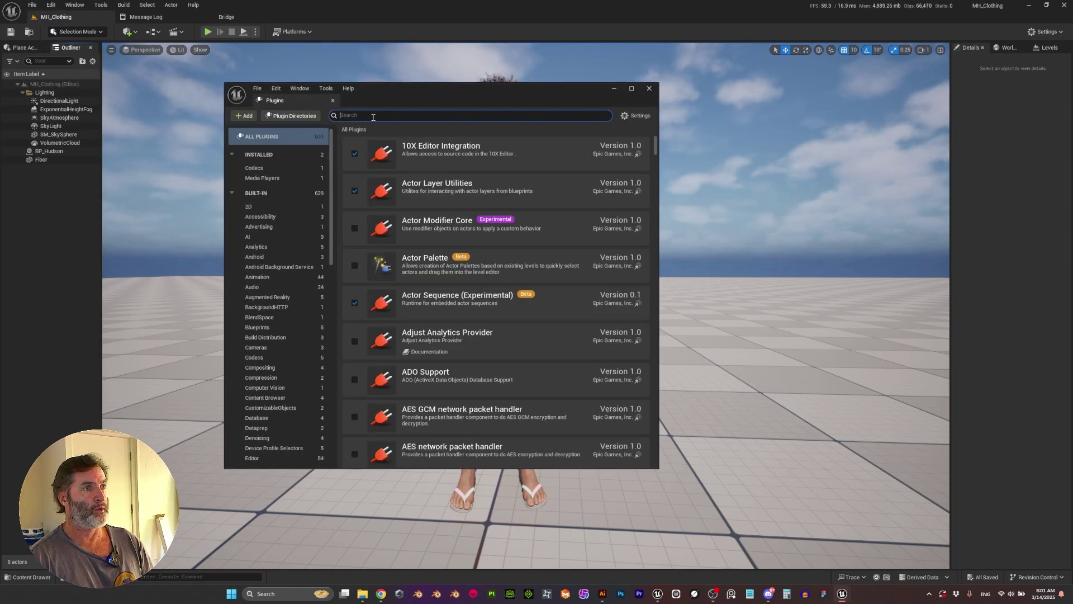
text(chaos)
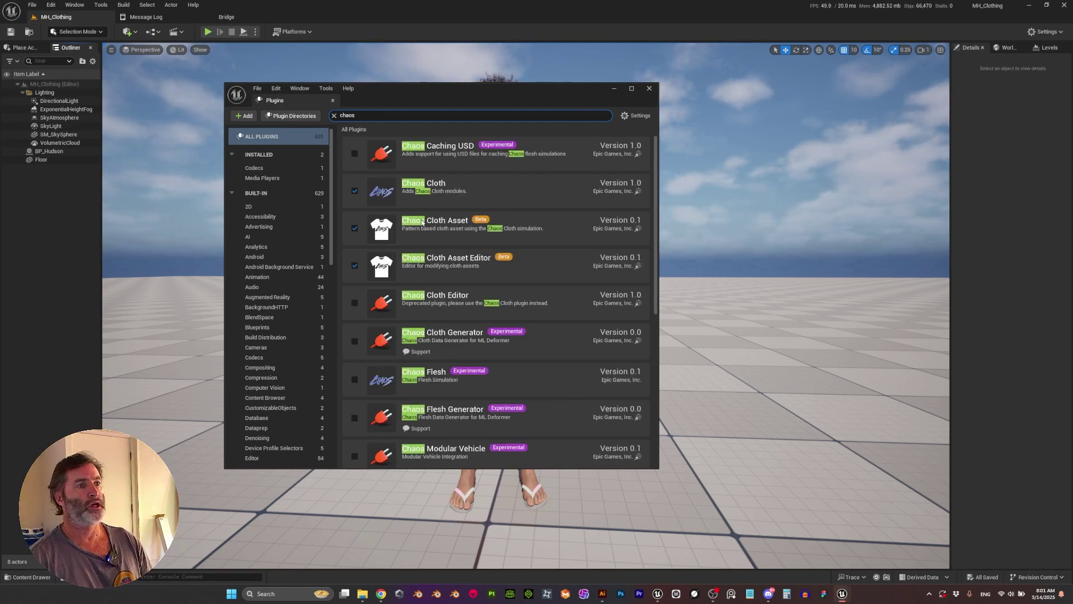
click(355, 228)
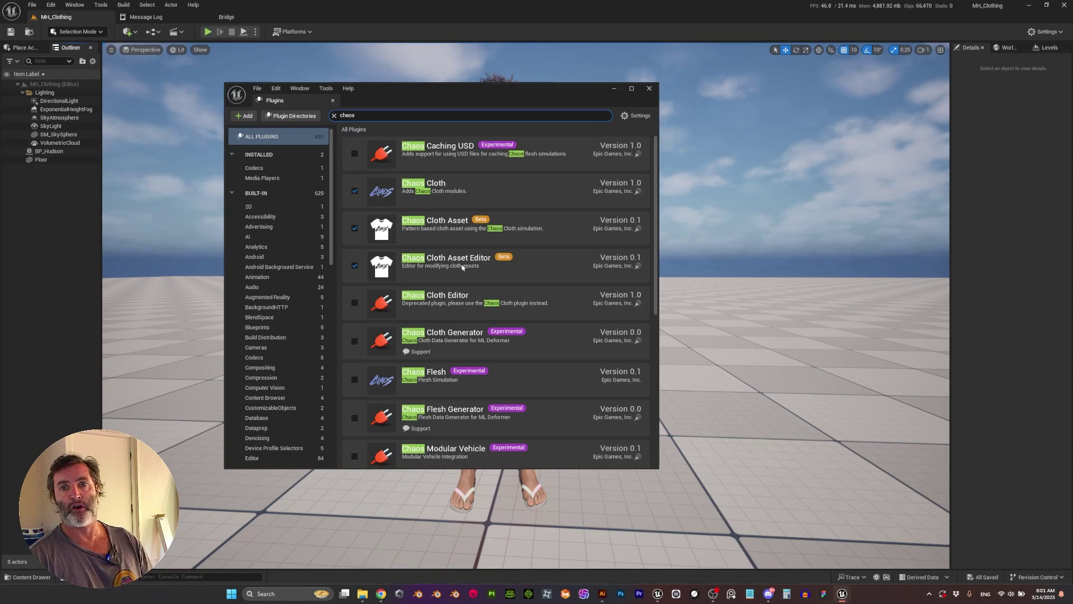
click(654, 90)
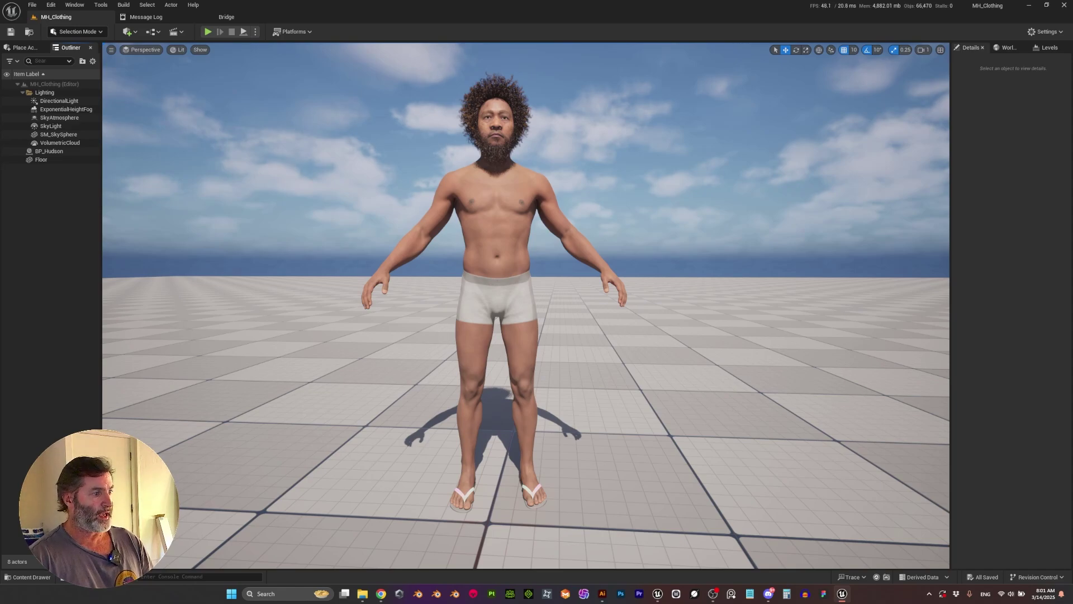
- Browse the _Tutorial folder's assets, including the R_MM_Idle animation, in the Content Drawer
click(43, 580)
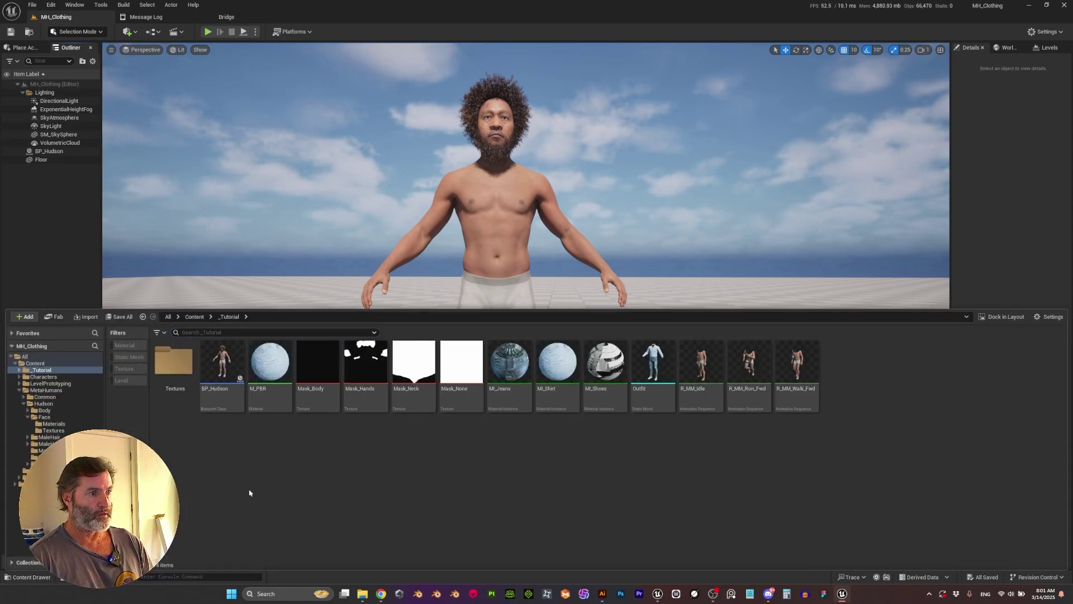
click(721, 393)
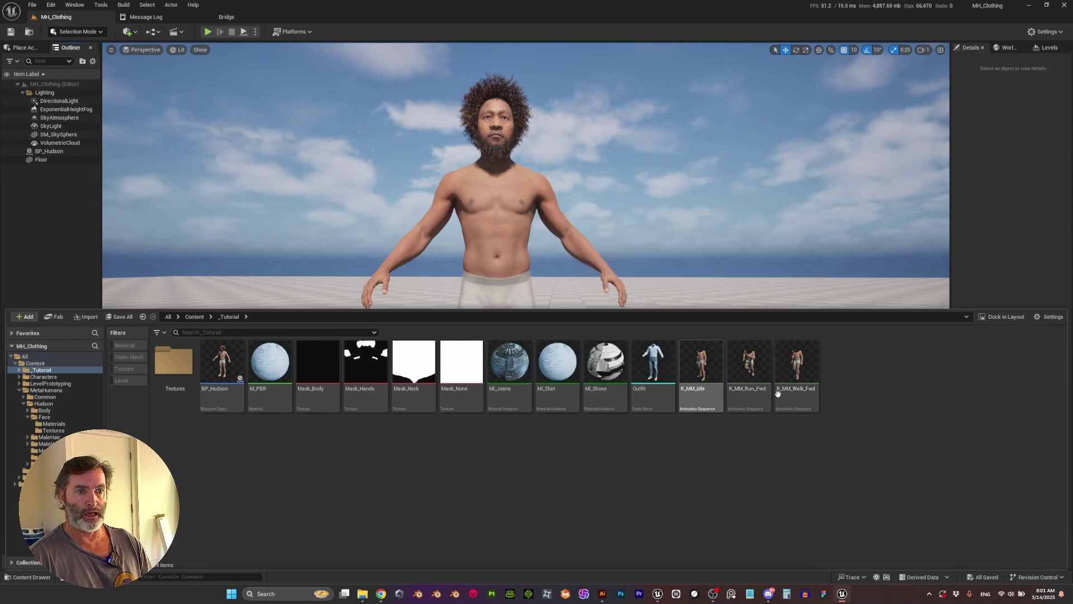
click(699, 461)
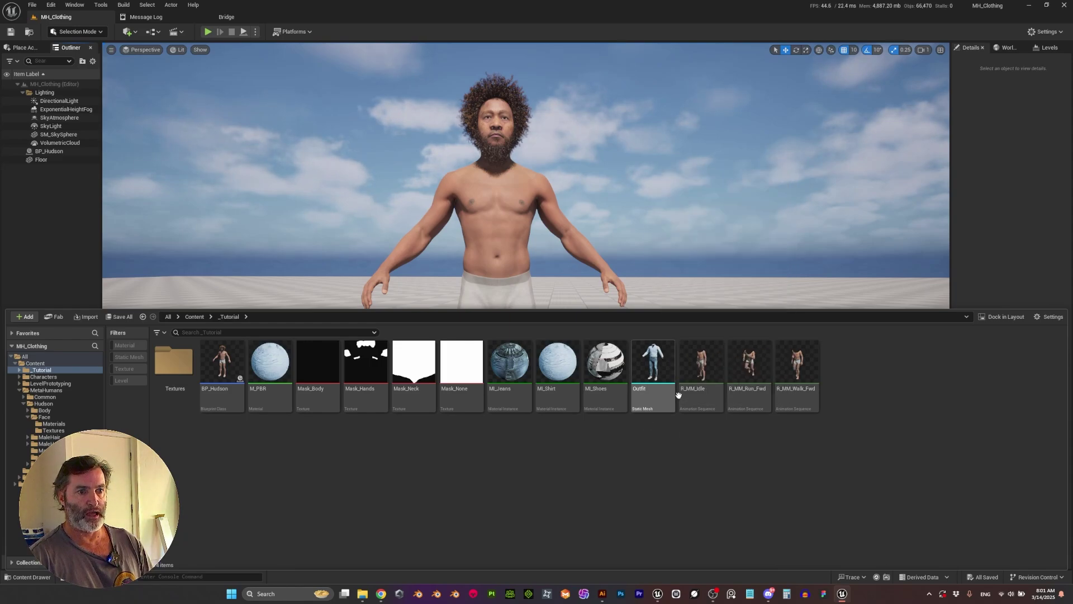
mouse_move(652, 397)
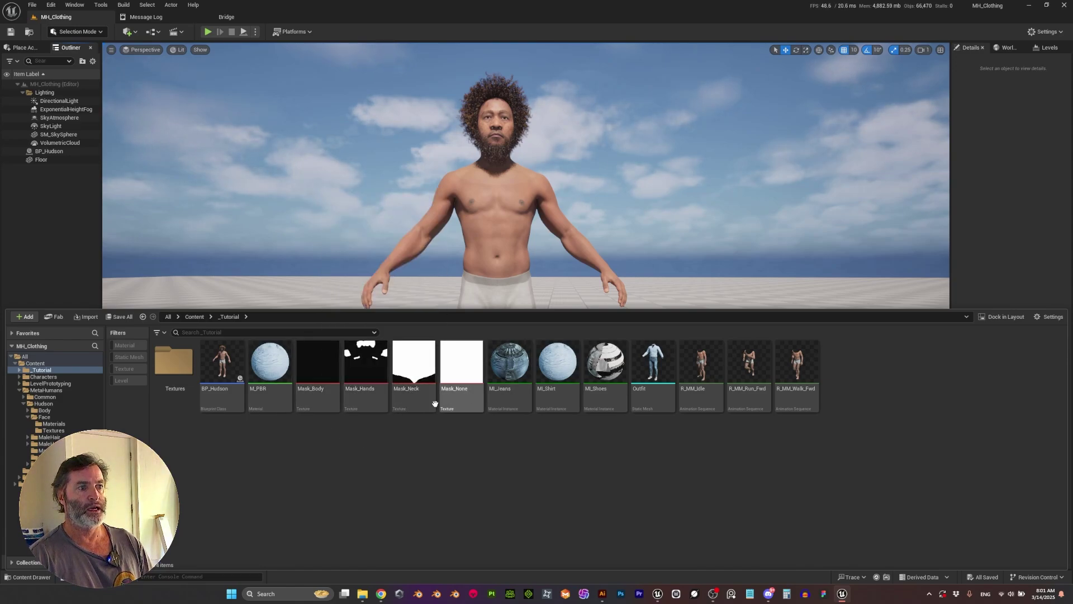
mouse_move(432, 413)
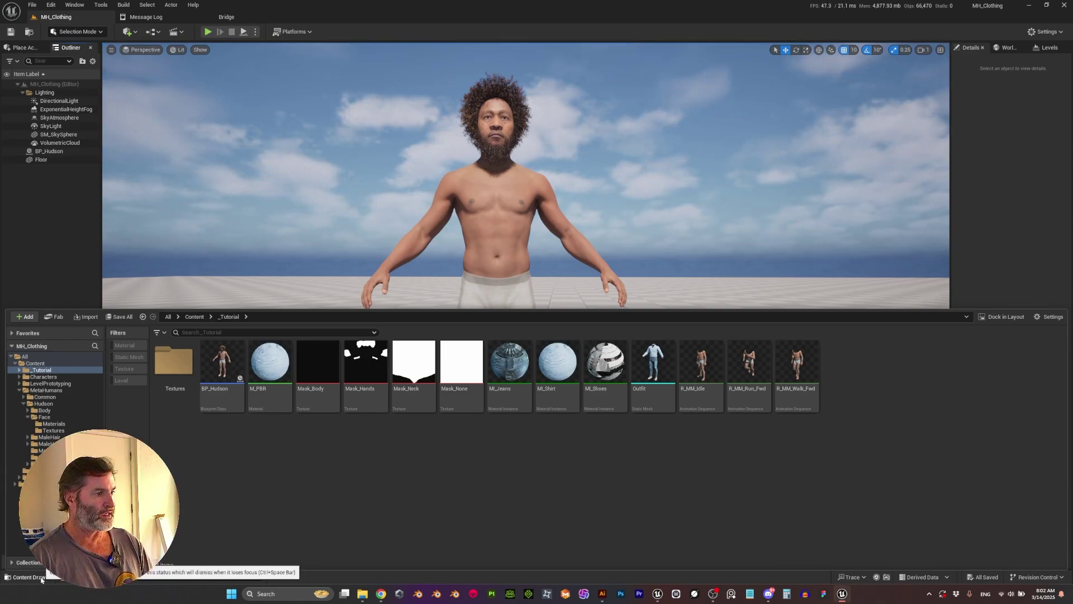
- Set BP_Hudson's Body to Use Animation Asset mode playing R_MM_Walk_Fwd
click(502, 188)
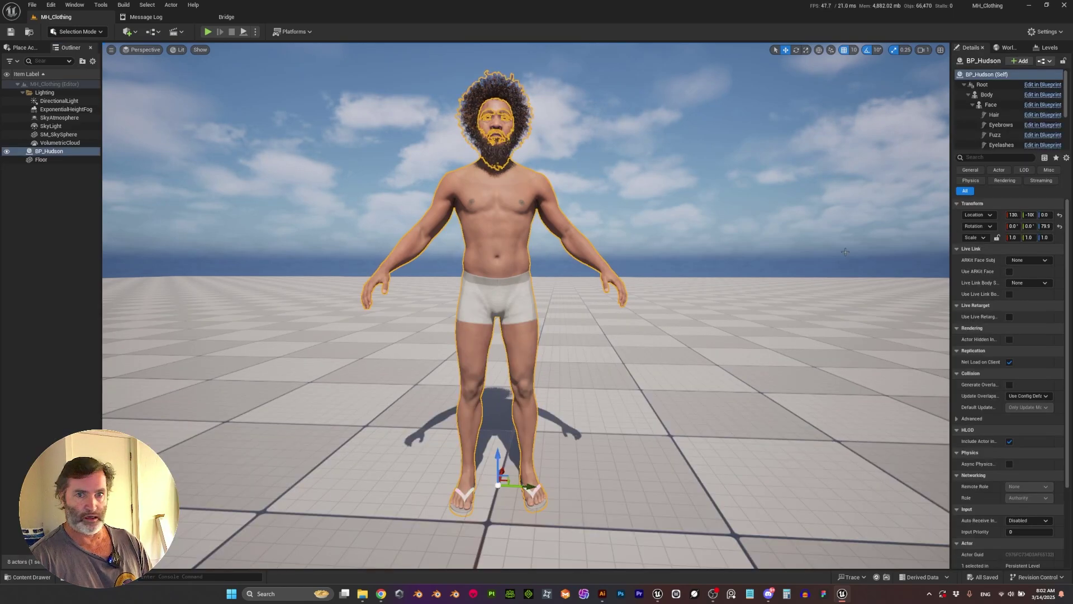
drag(942, 217, 892, 218)
click(942, 98)
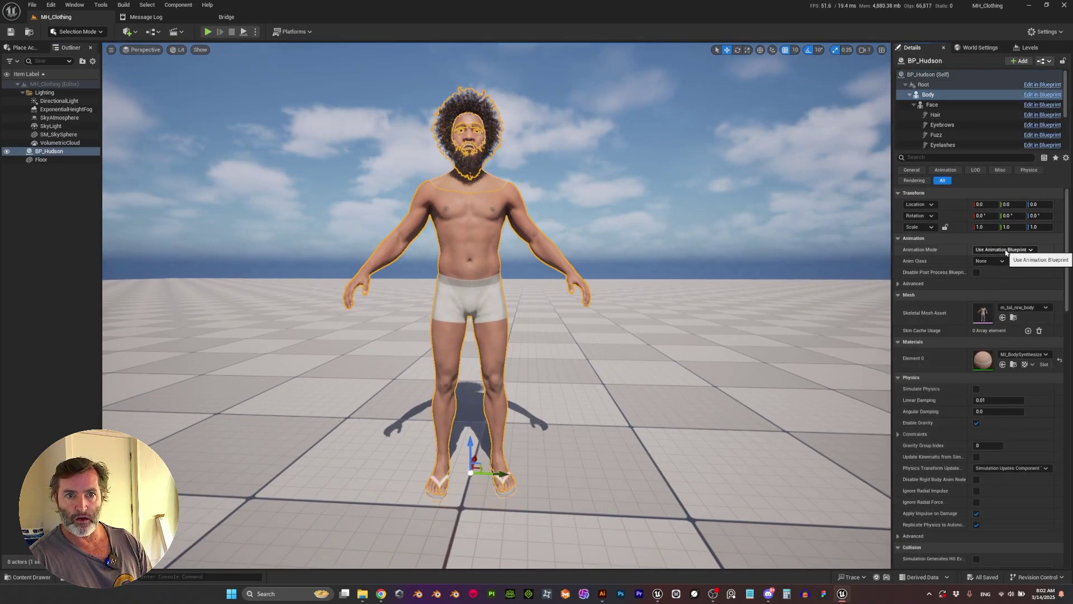
click(1004, 249)
click(1004, 266)
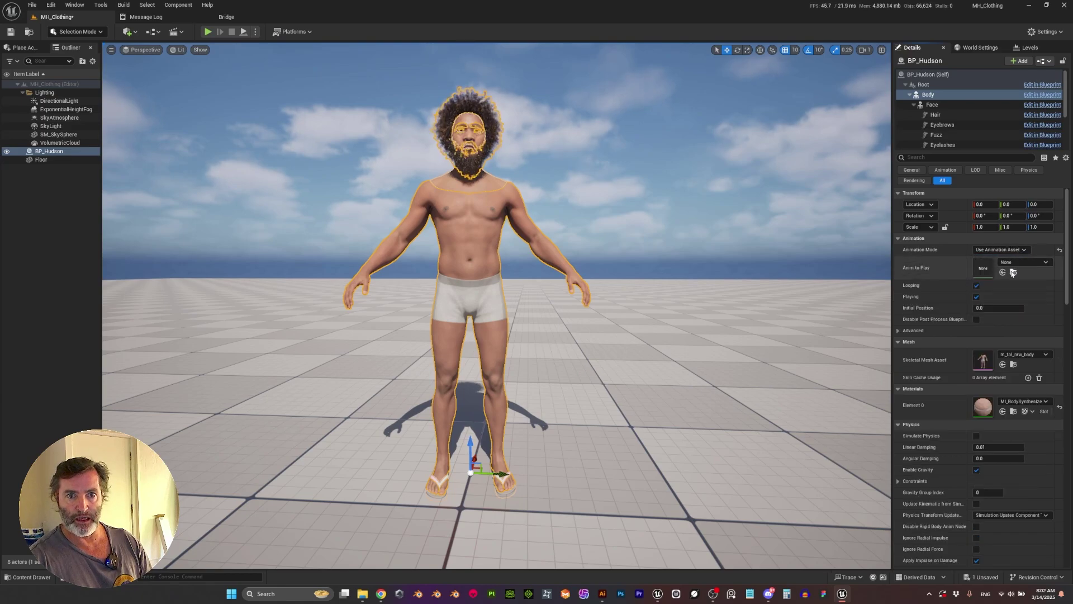
click(1004, 273)
- Run a quick play session to watch the MetaHuman walk, then stop it
click(208, 32)
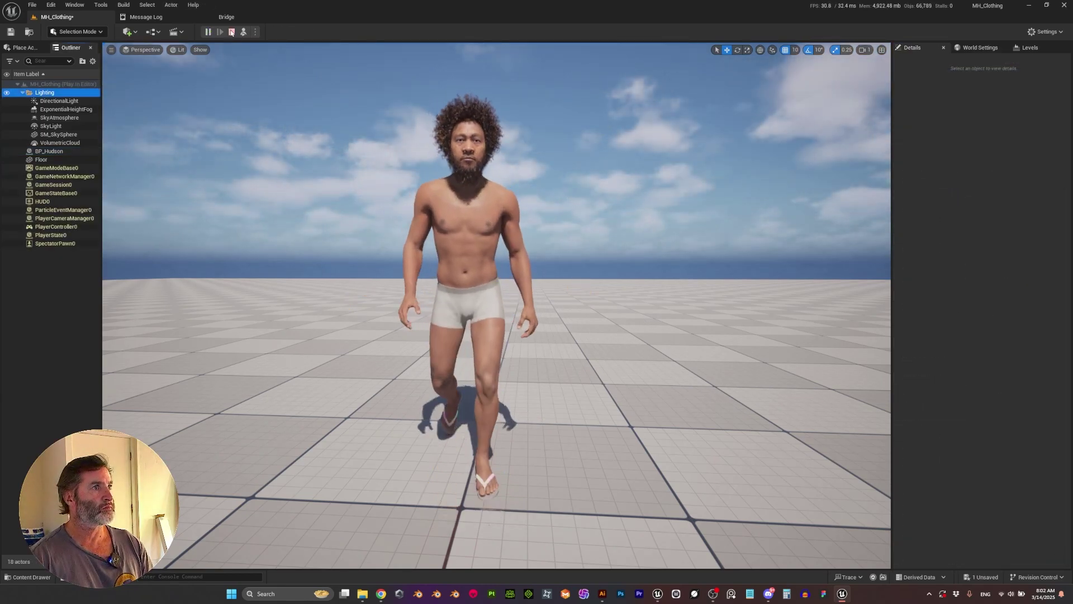
click(231, 32)
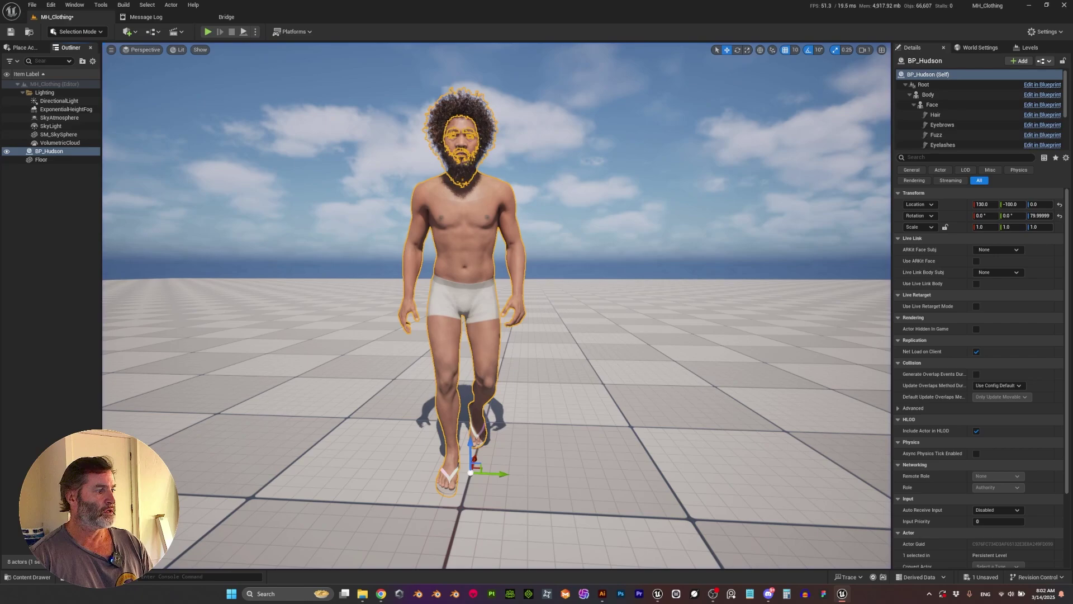
click(24, 579)
- Create a Physics > ClothAsset named CA_Outfit in the _Tutorial folder
click(341, 472)
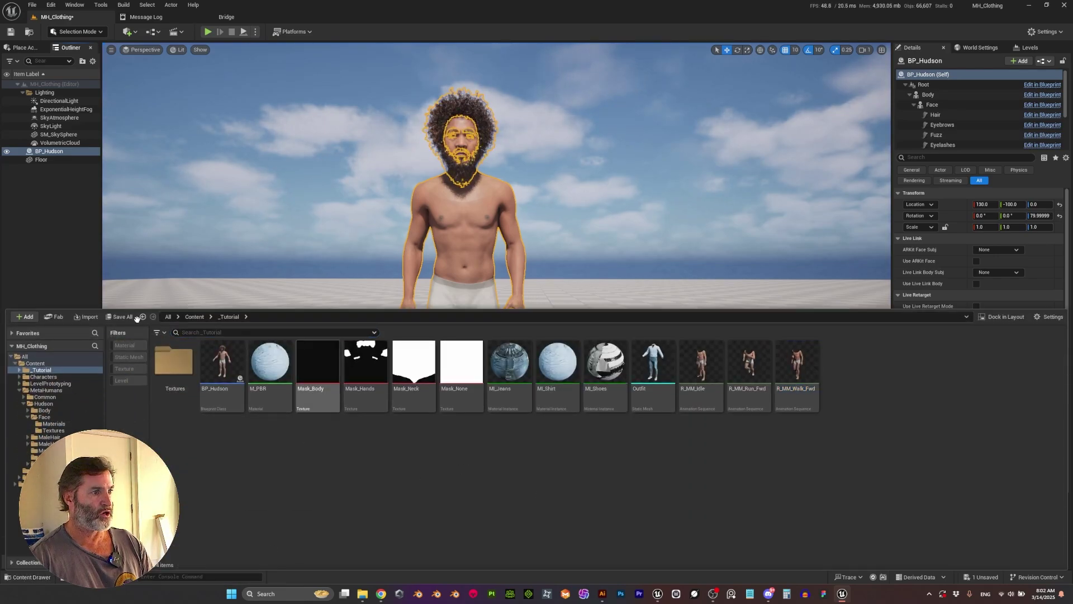
right_click(310, 471)
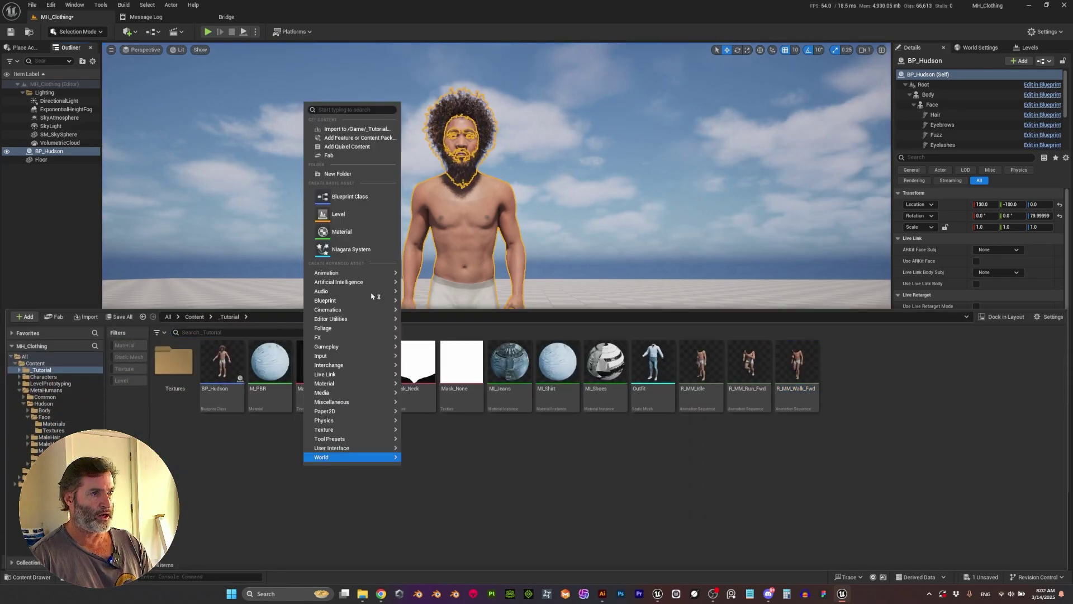
mouse_move(326, 423)
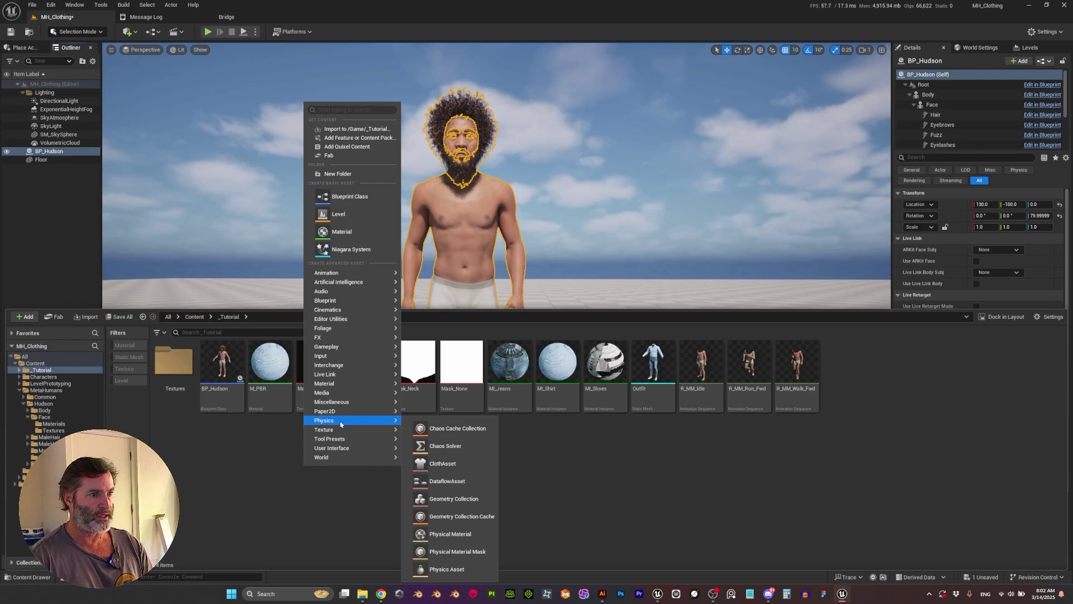
click(442, 464)
text(CA_O)
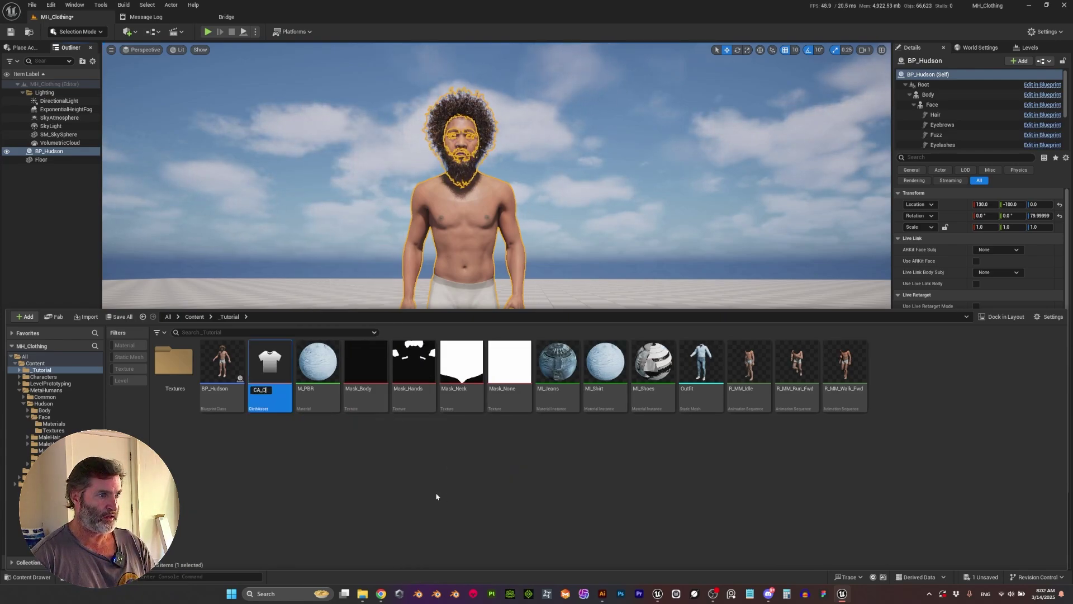
key(Caps_Lock)
text(Outfit)
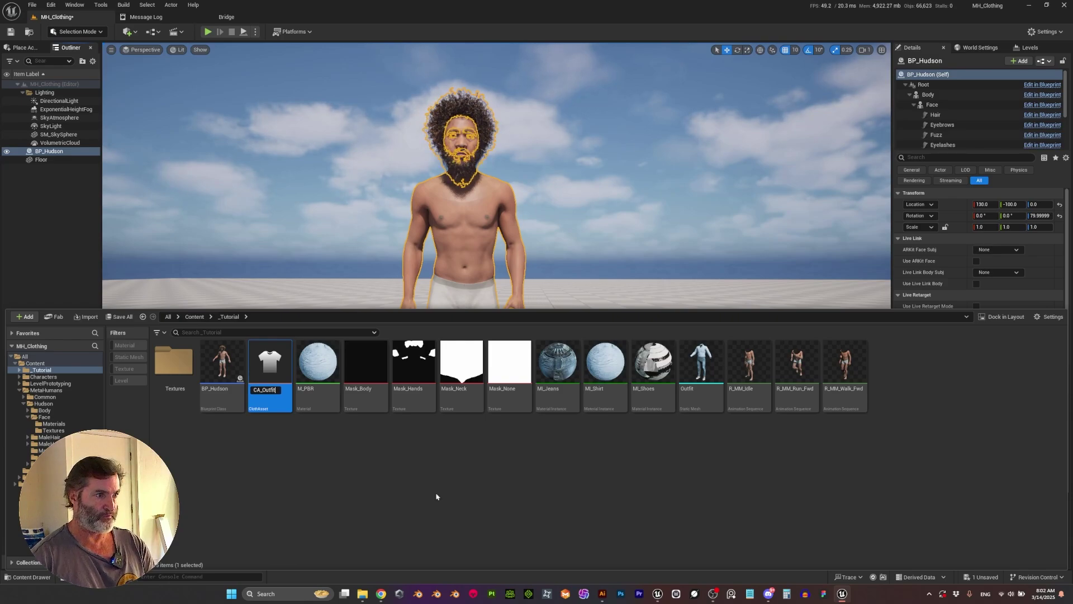
key(Return)
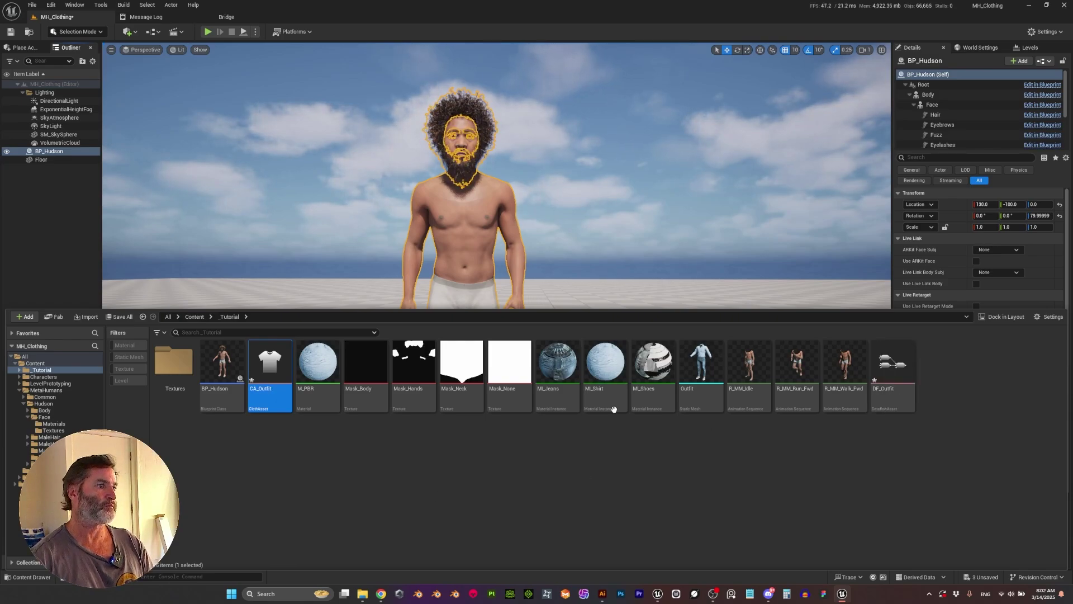
- Open CA_Outfit in the cloth editor and pan and zoom across its USDImport-to-MaxDistance Dataflow nodes
double_click(262, 391)
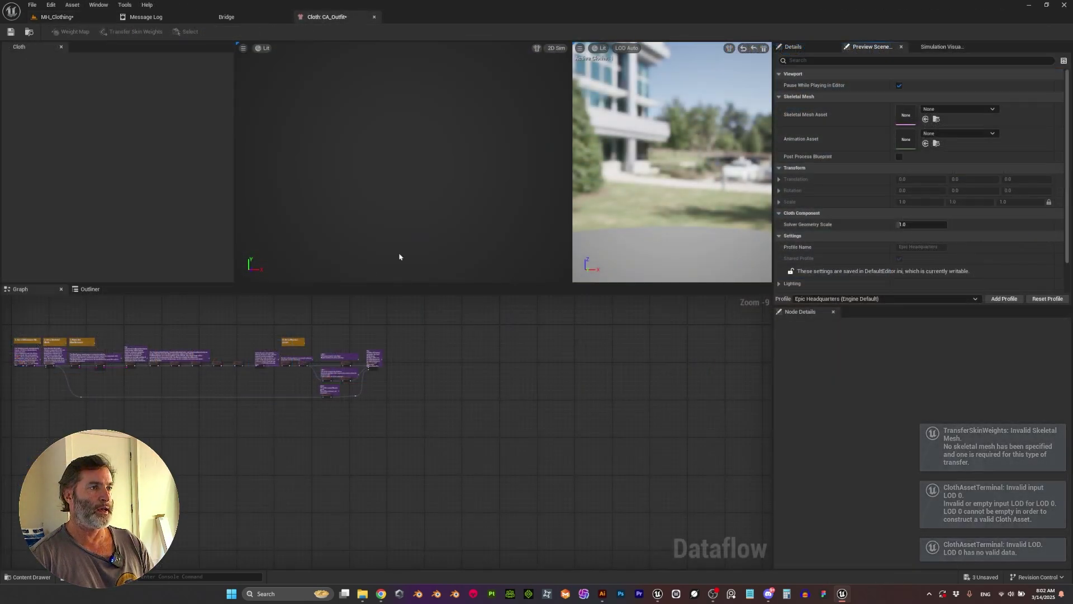
right_drag(273, 313, 490, 349)
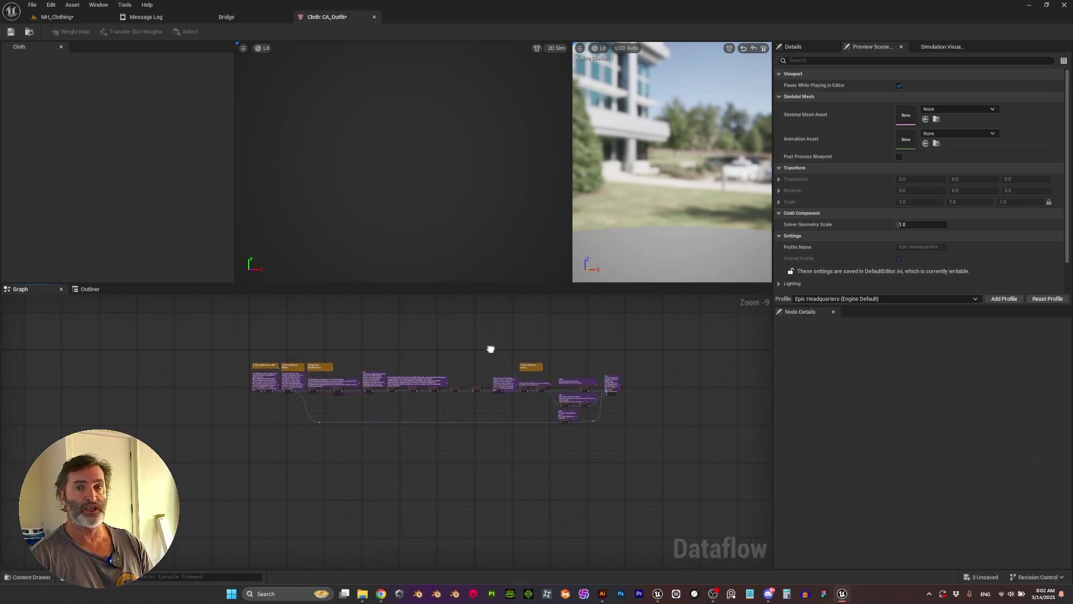
scroll(338, 421, up, 5)
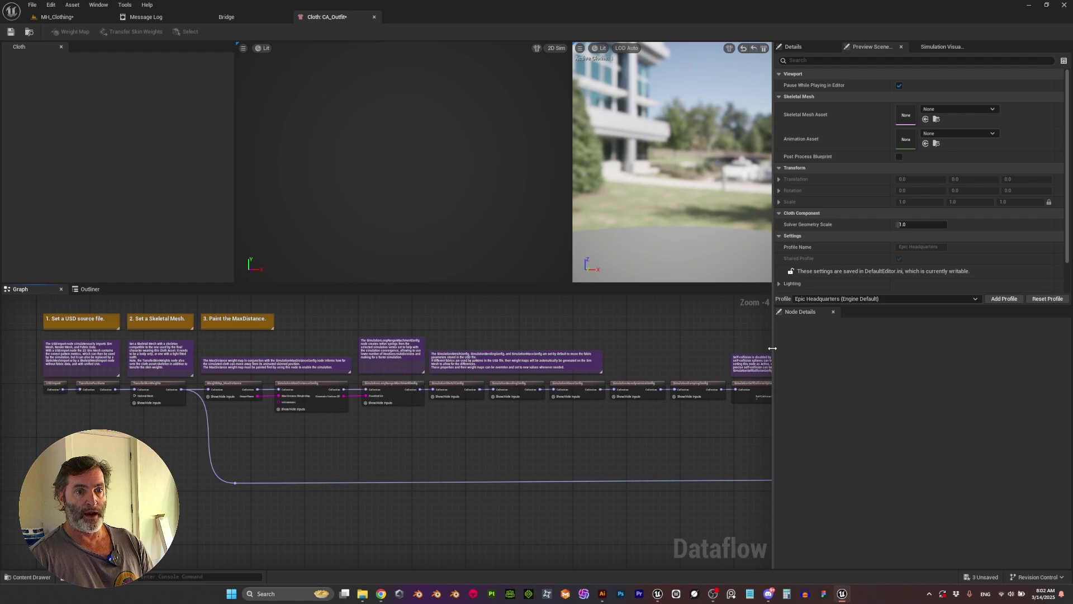
right_drag(708, 364, 506, 422)
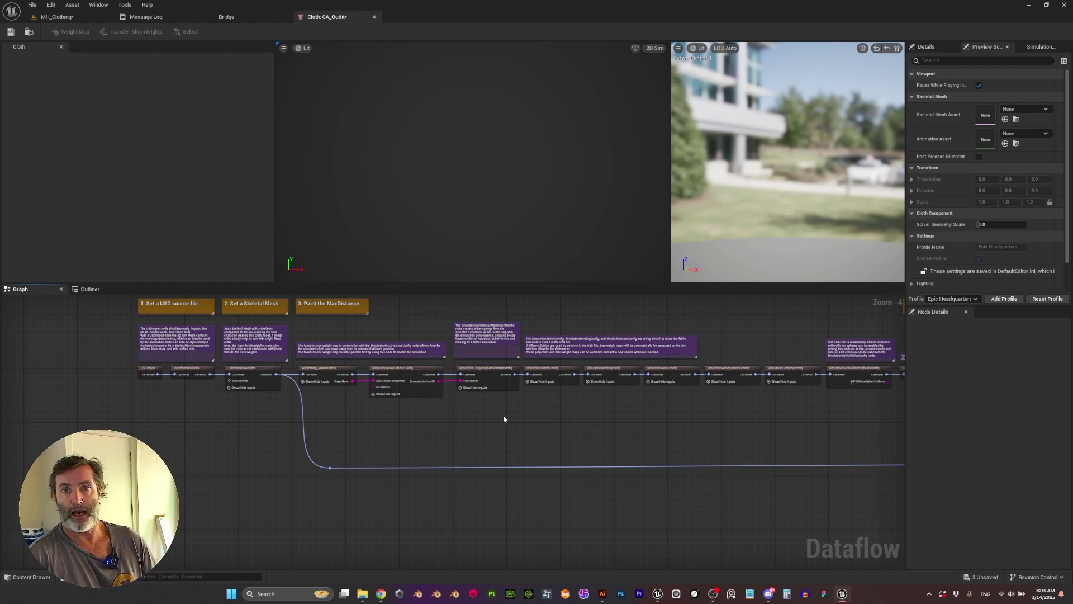
scroll(476, 431, up, 4)
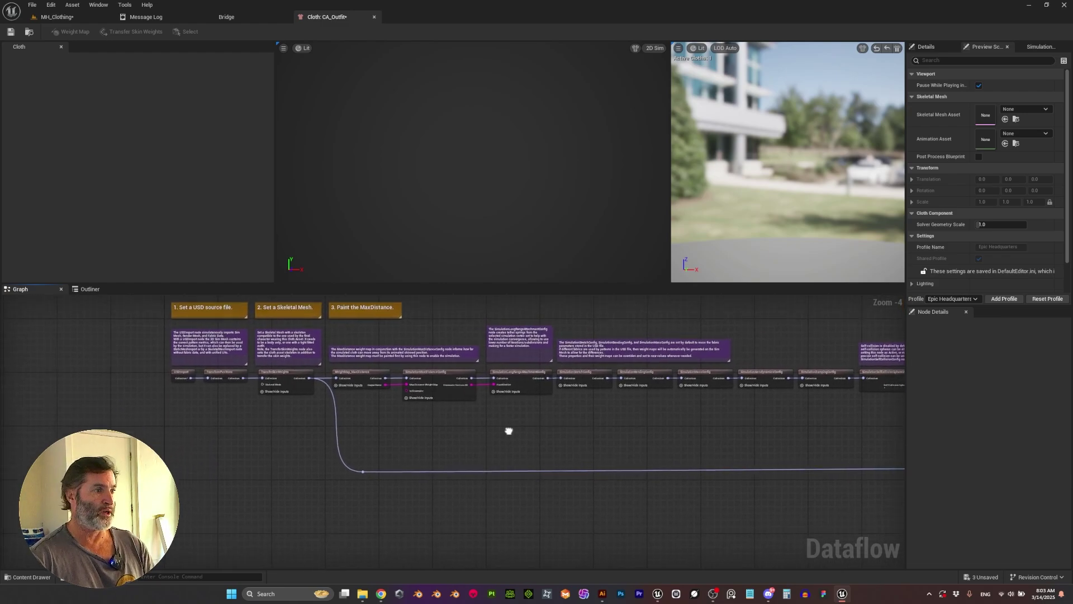
right_drag(273, 430, 376, 457)
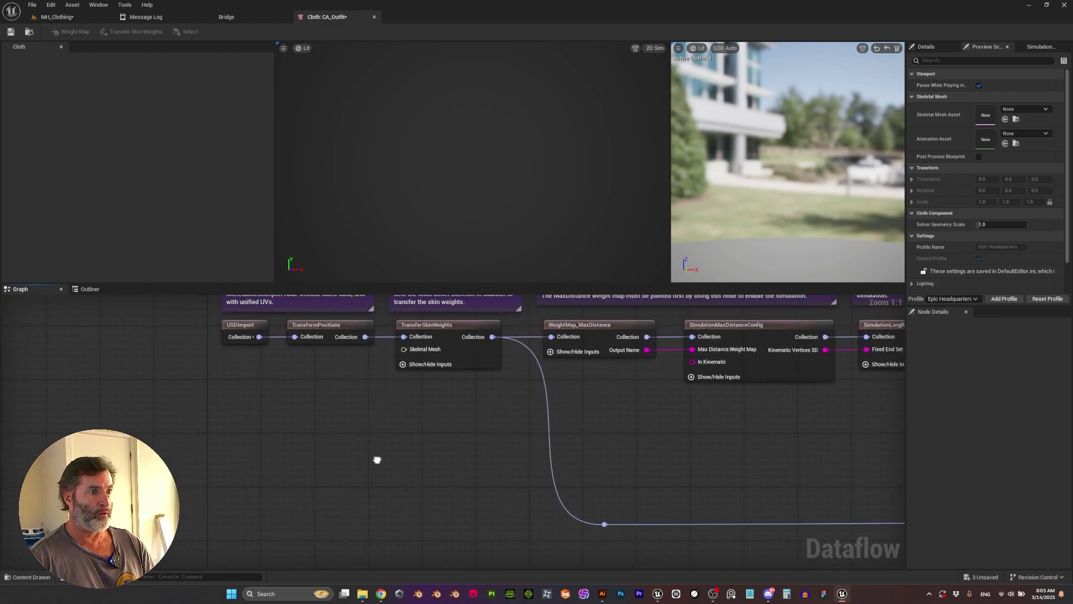
right_drag(311, 404, 342, 428)
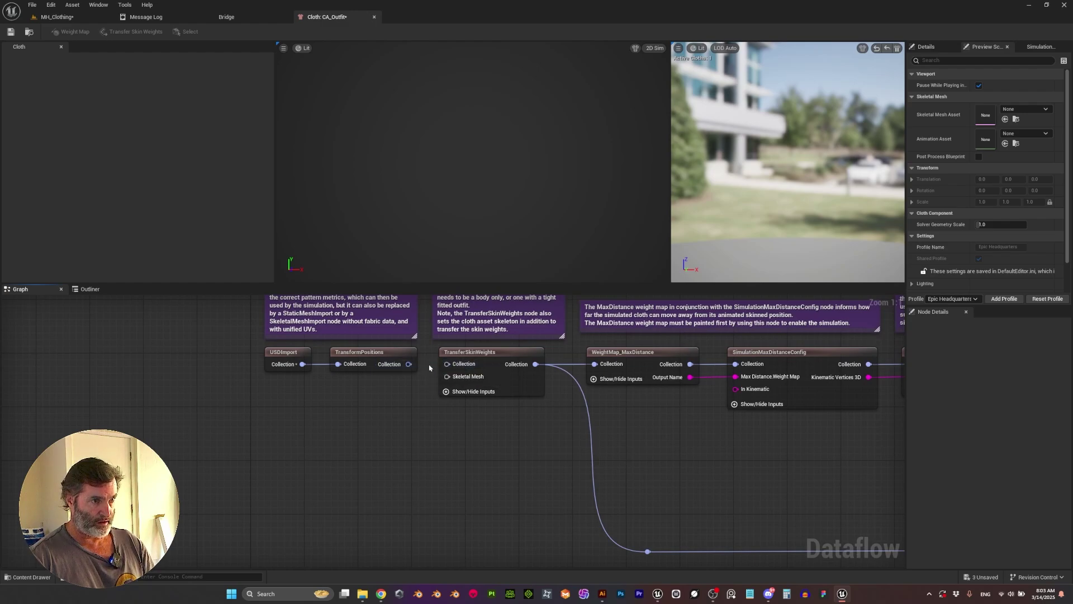
right_drag(403, 421, 295, 401)
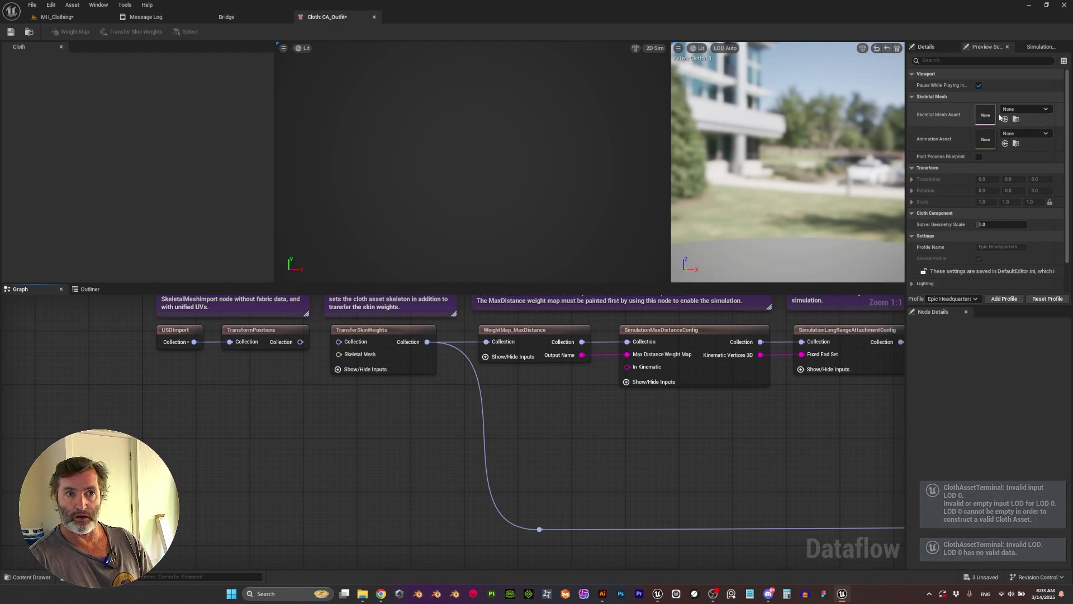
- Set the preview Skeletal Mesh Asset to m_tal_nrw_body and the Animation Asset to MM_Walk_Fwd
click(1033, 109)
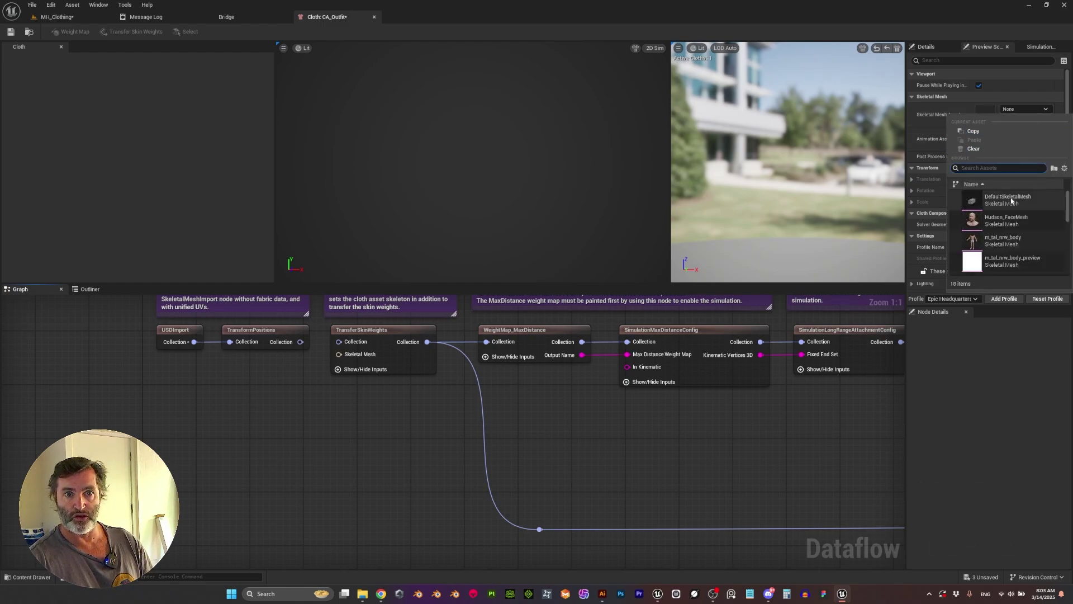
click(1005, 243)
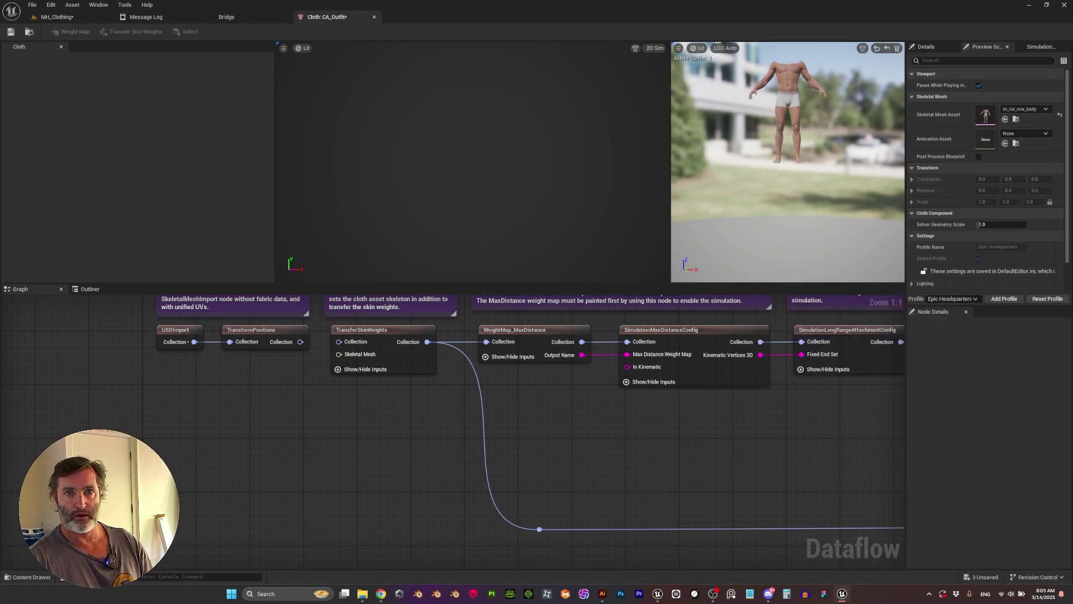
click(1029, 134)
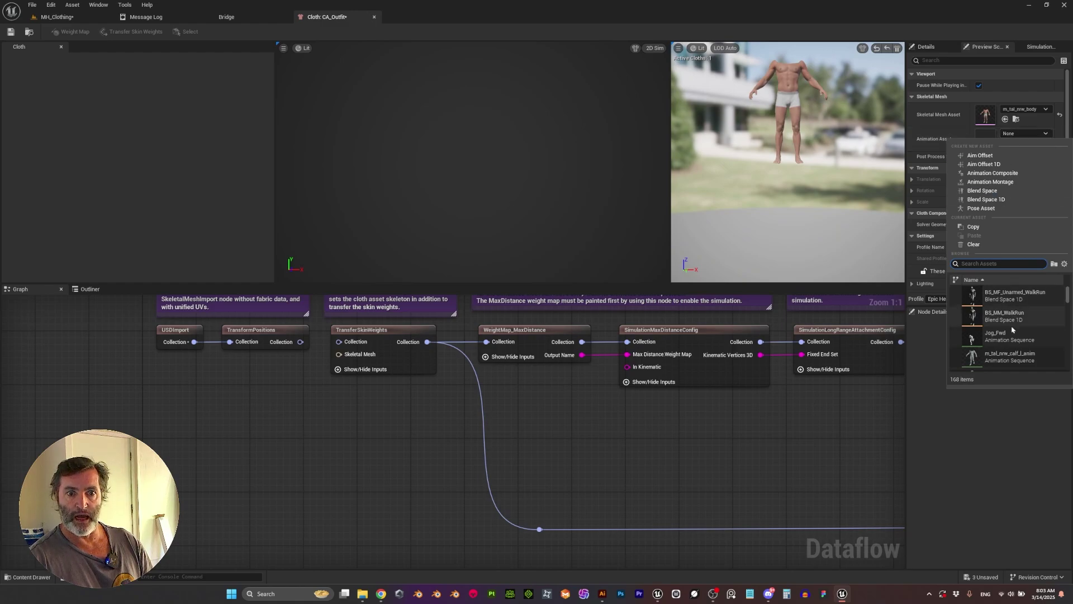
scroll(1012, 330, down, 2)
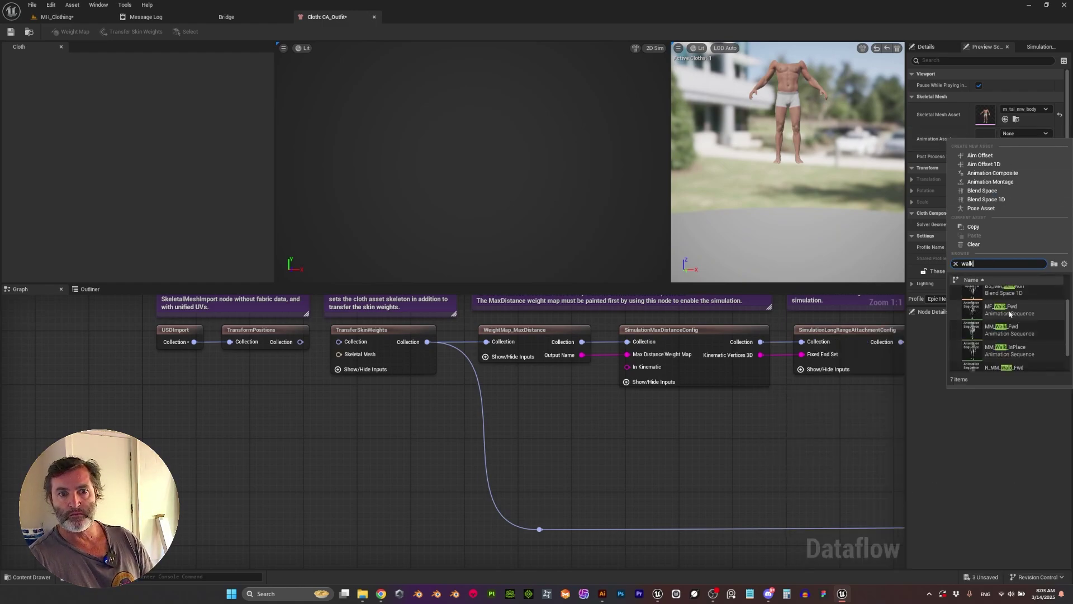
scroll(1023, 334, down, 1)
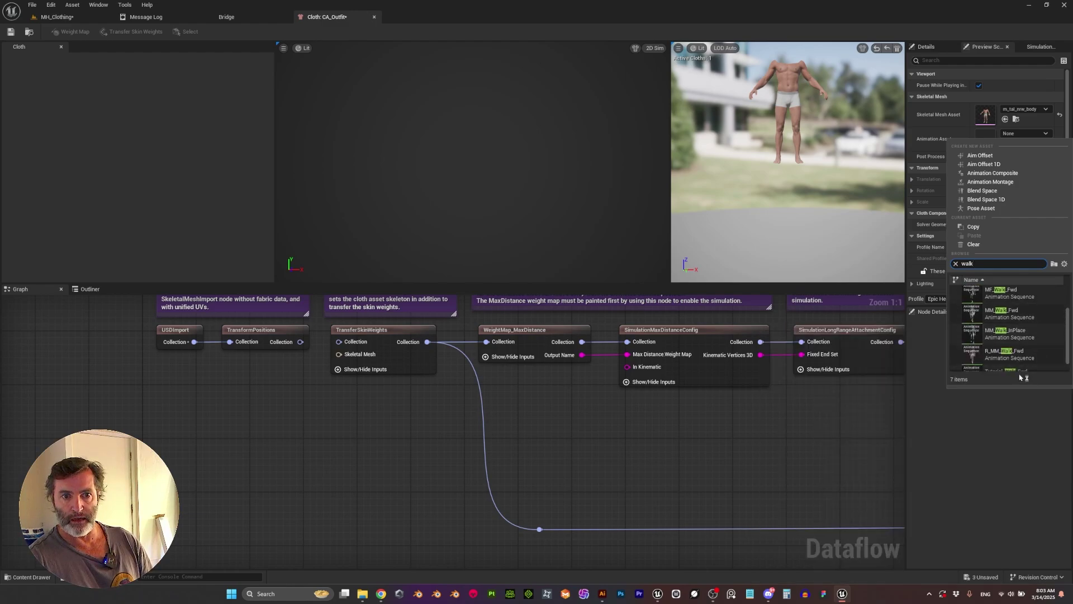
click(993, 357)
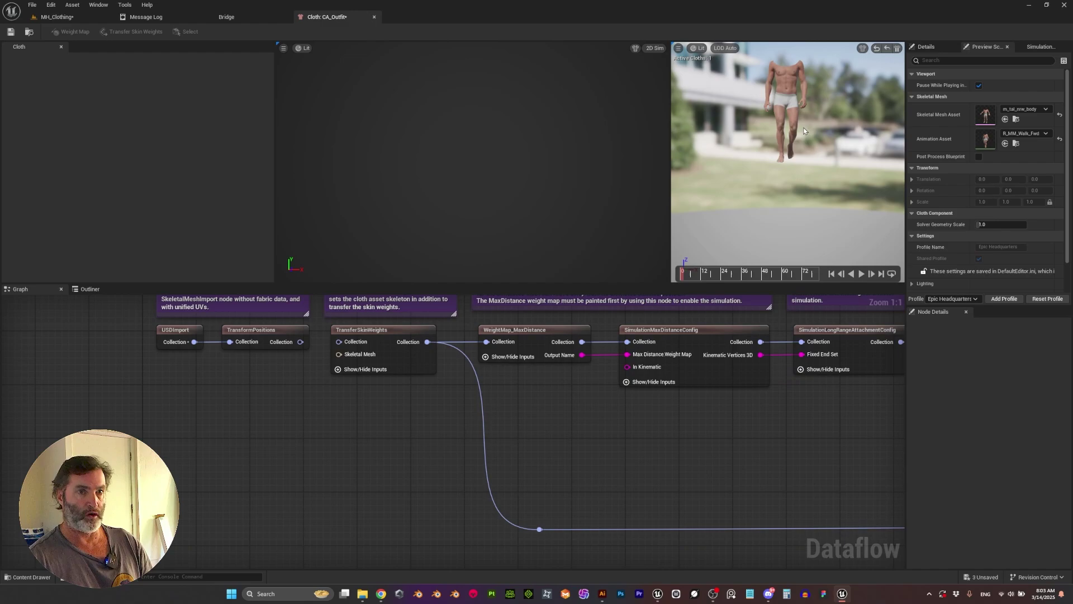
drag(803, 130, 789, 82)
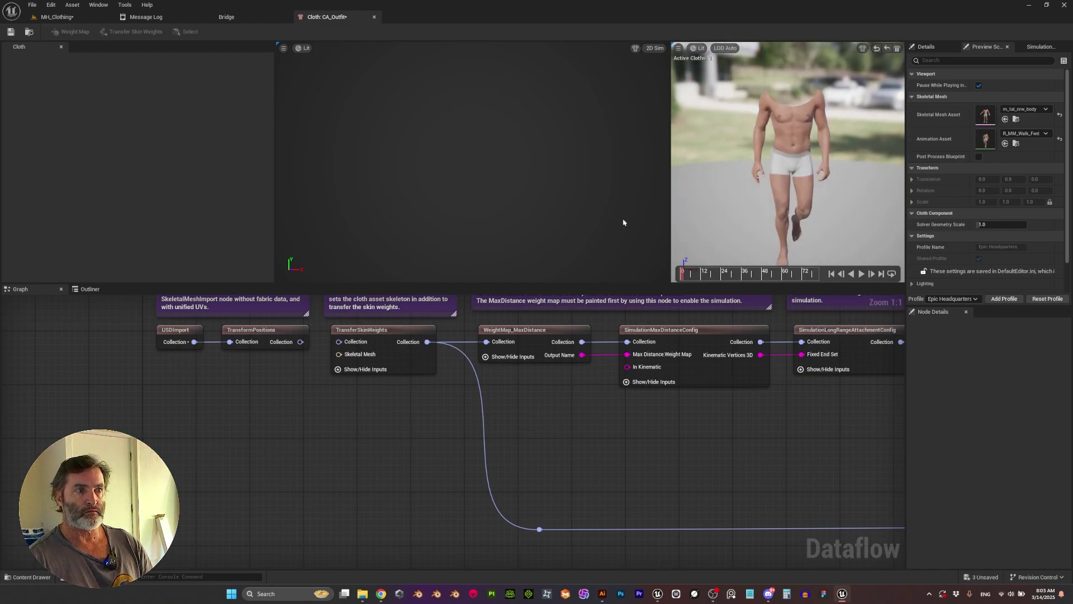
right_click(231, 417)
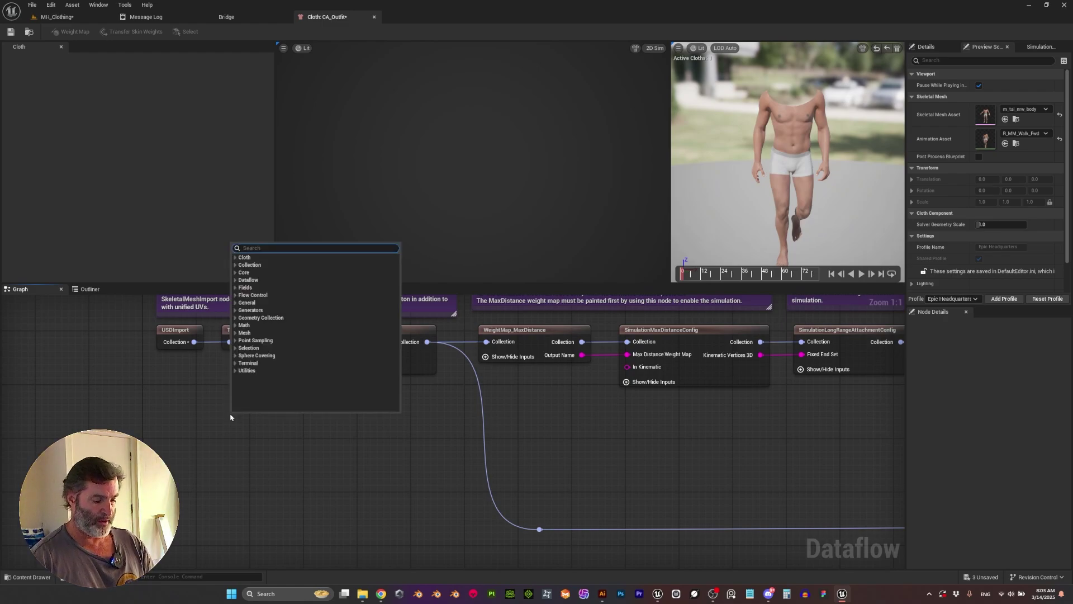
- Add a StaticMeshImport node from a 'static m' search and place it below the import chain
text(staic m)
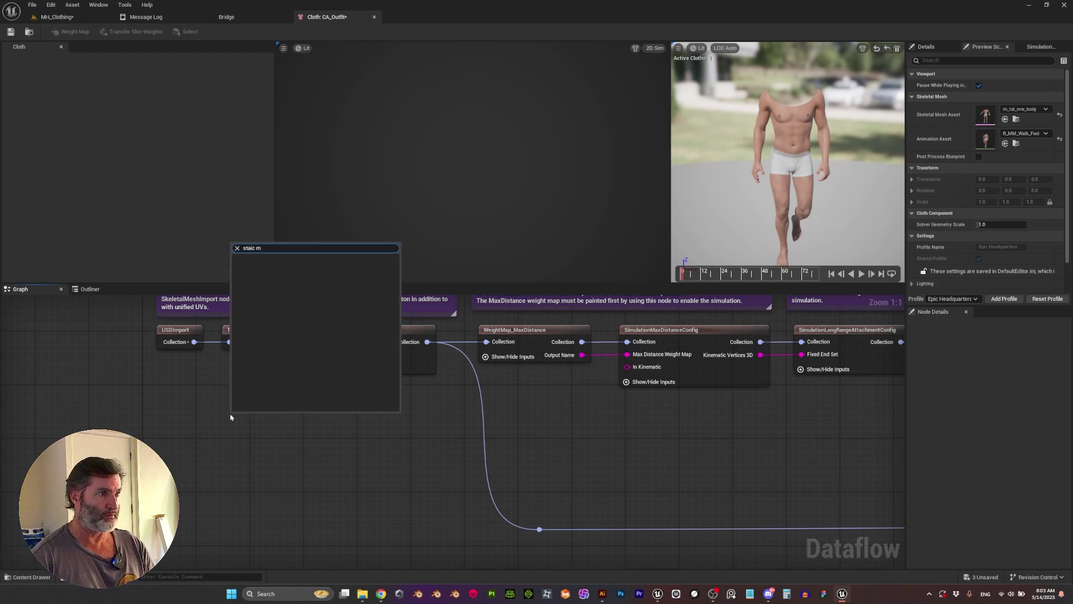
key(BackSpace)
text(tic m)
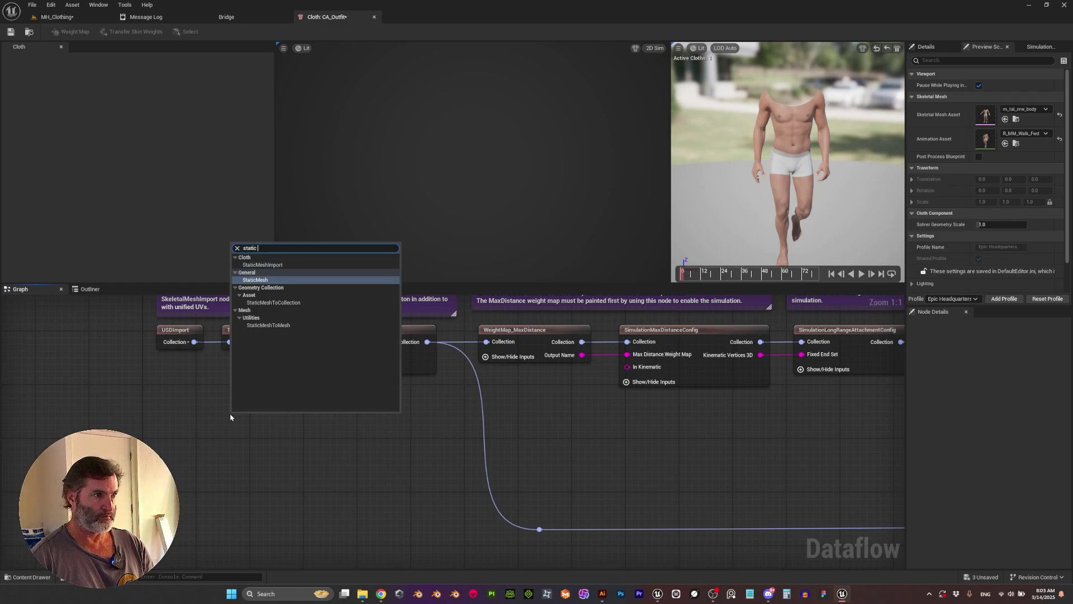
click(263, 264)
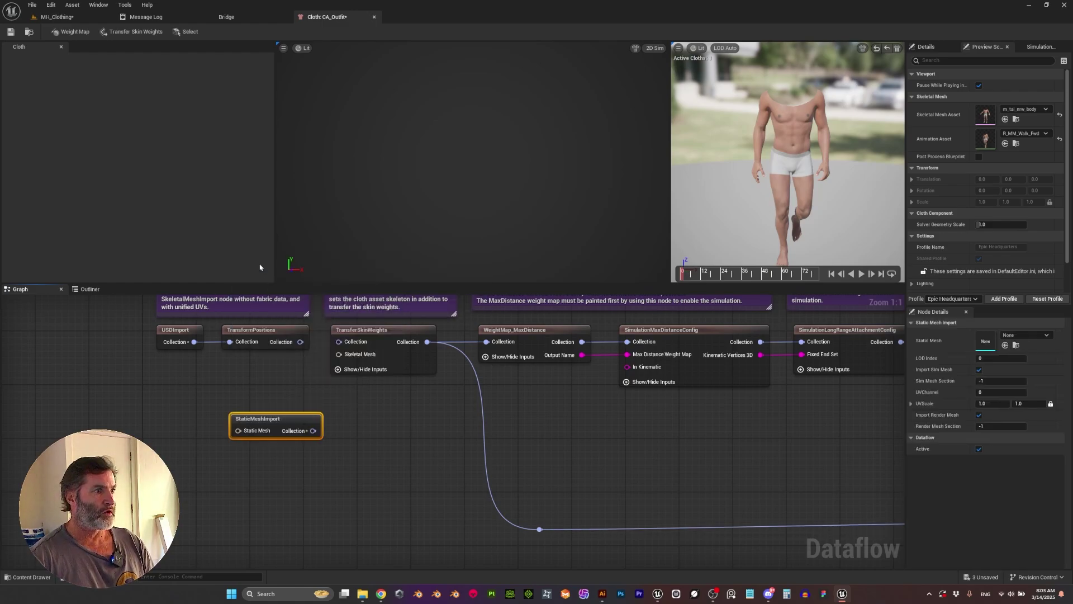
drag(254, 420, 340, 342)
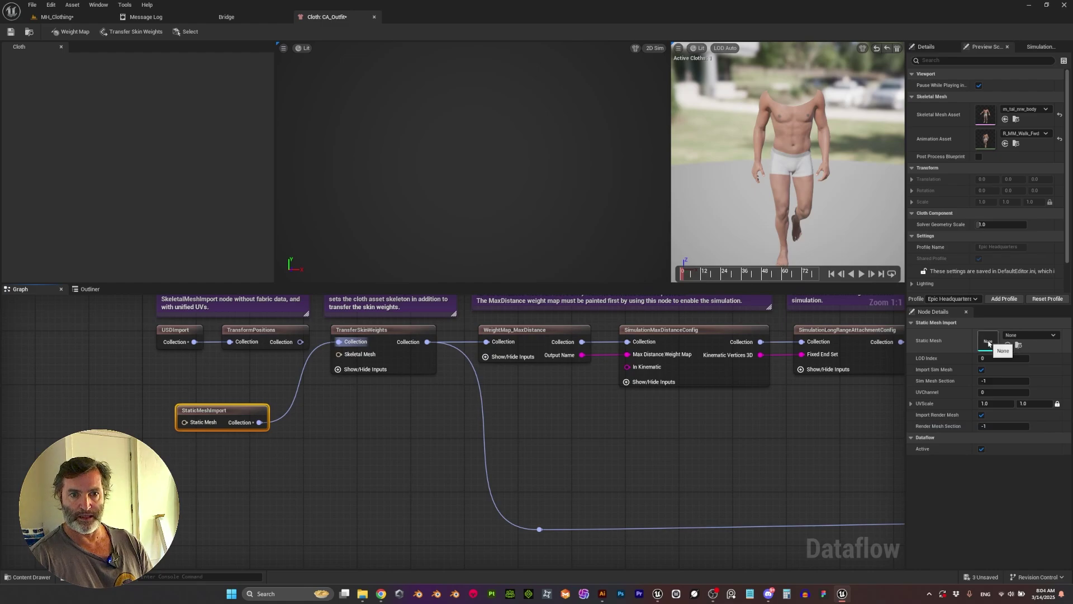
click(1017, 346)
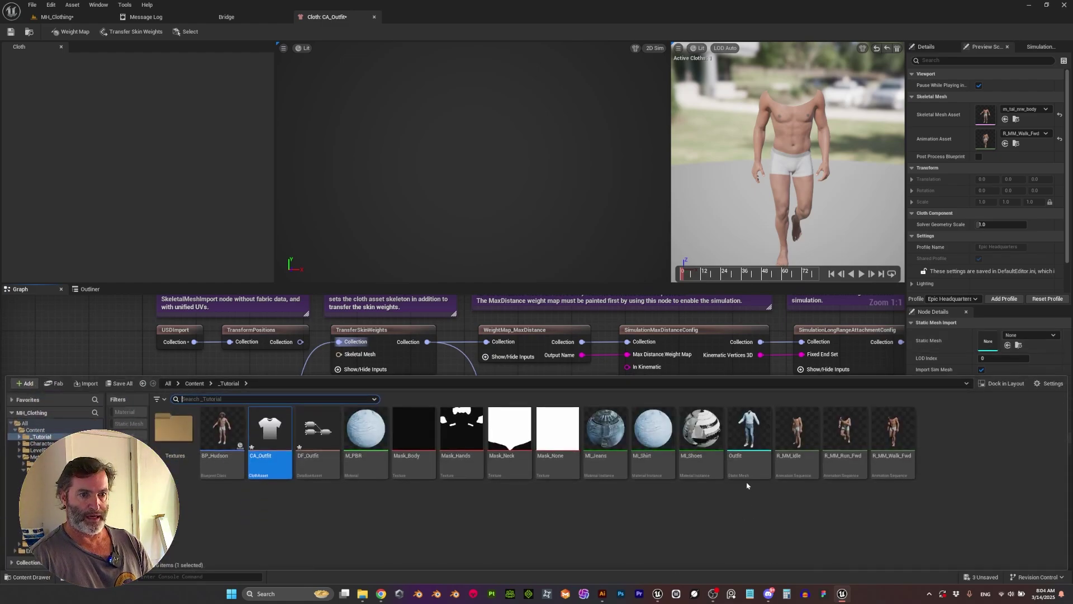
- Import the Outfit mesh and set TransferSkinWeights' skeletal mesh to m_tal_nrw_body
click(748, 430)
click(492, 424)
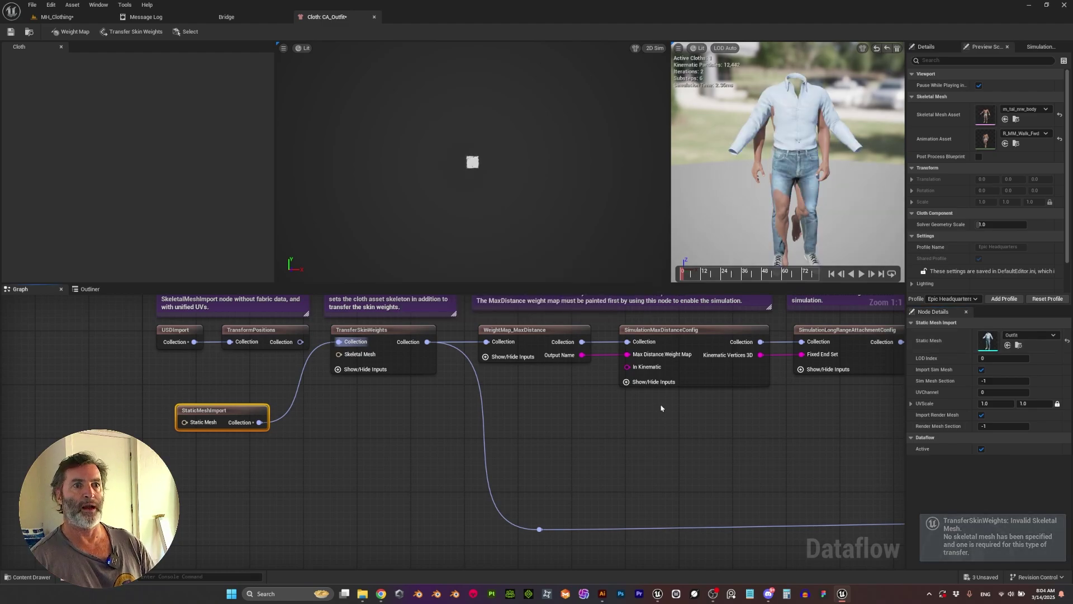
right_drag(692, 402, 636, 416)
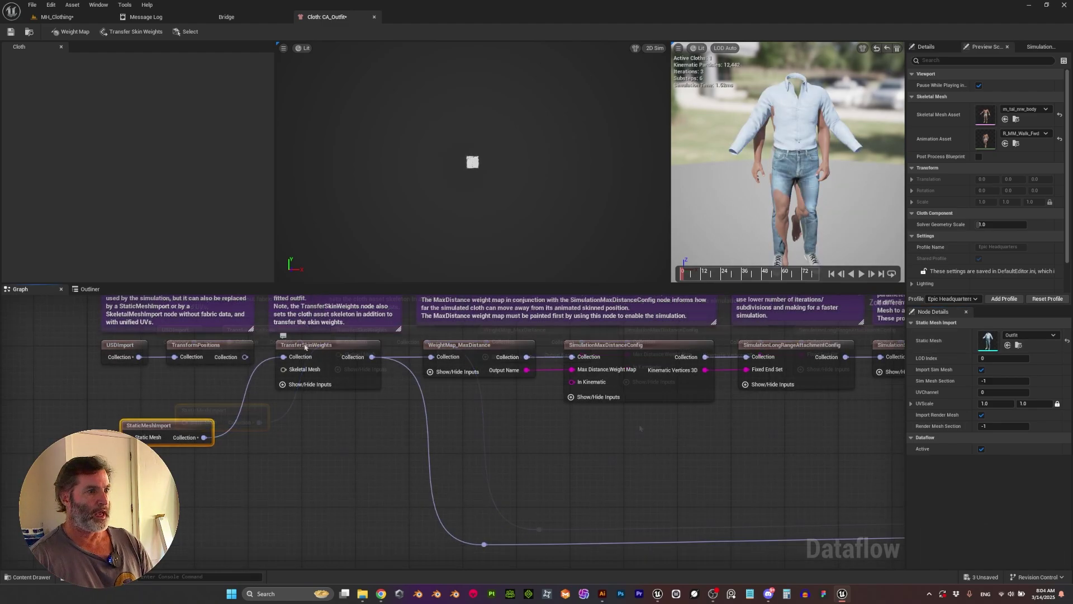
click(307, 351)
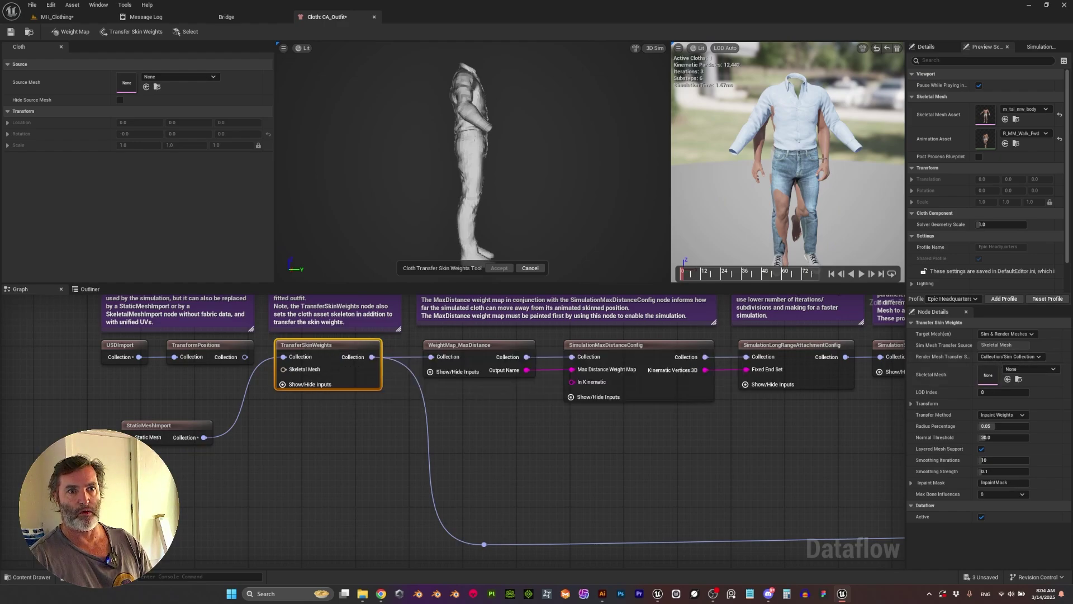
click(1030, 368)
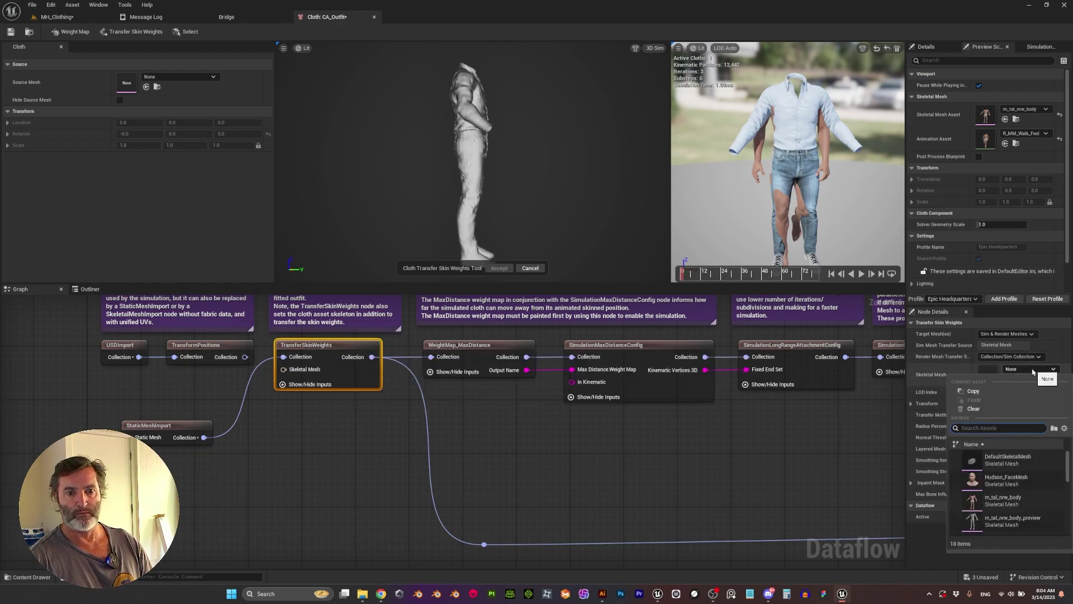
click(1003, 499)
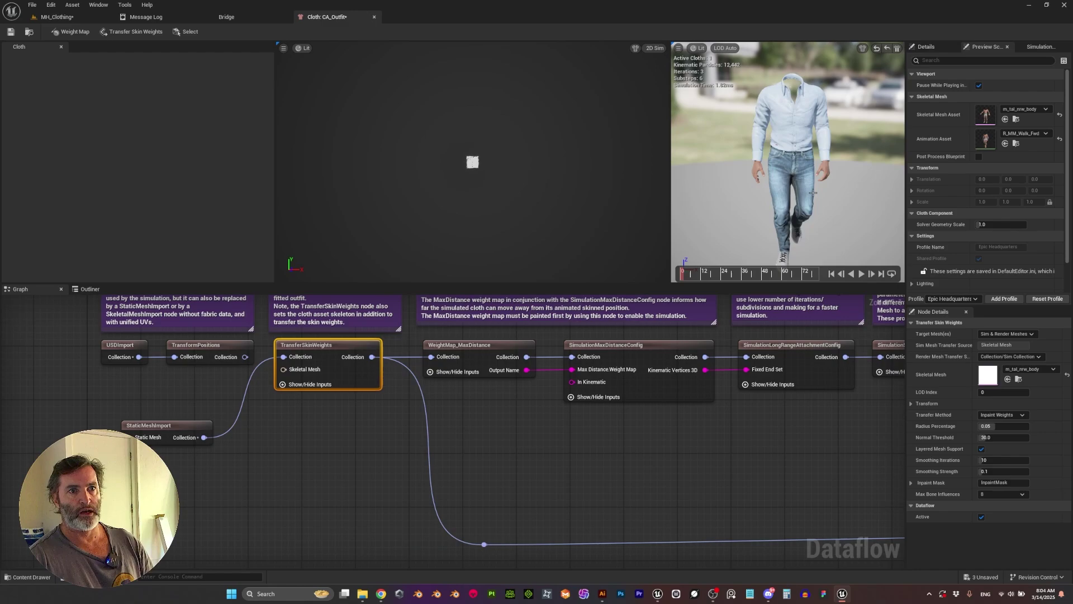
- Play the walk preview to watch the cloth move, then pause it
drag(813, 192, 841, 182)
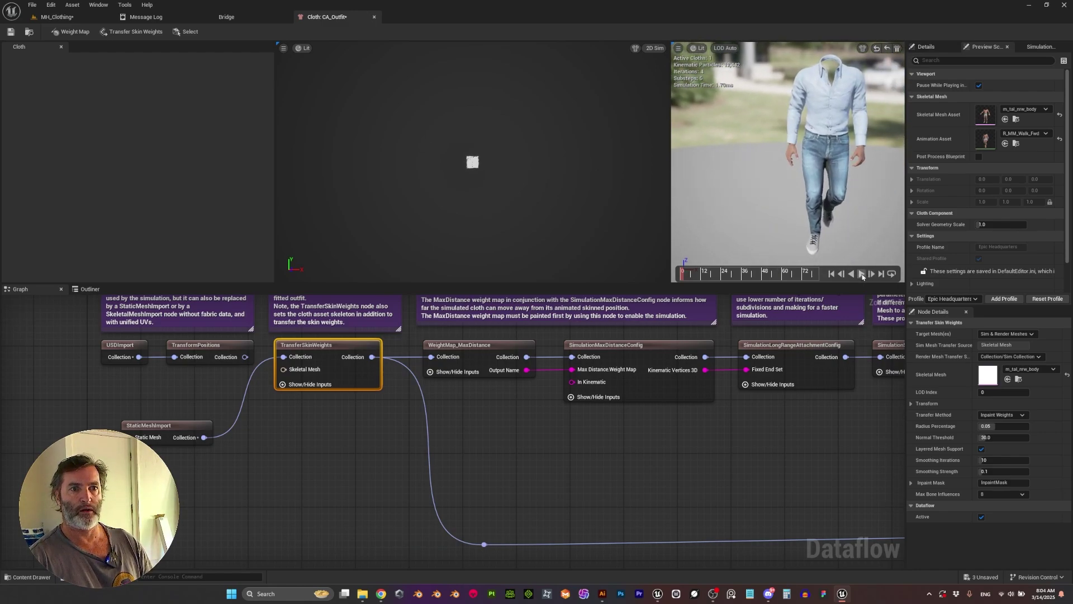
click(862, 274)
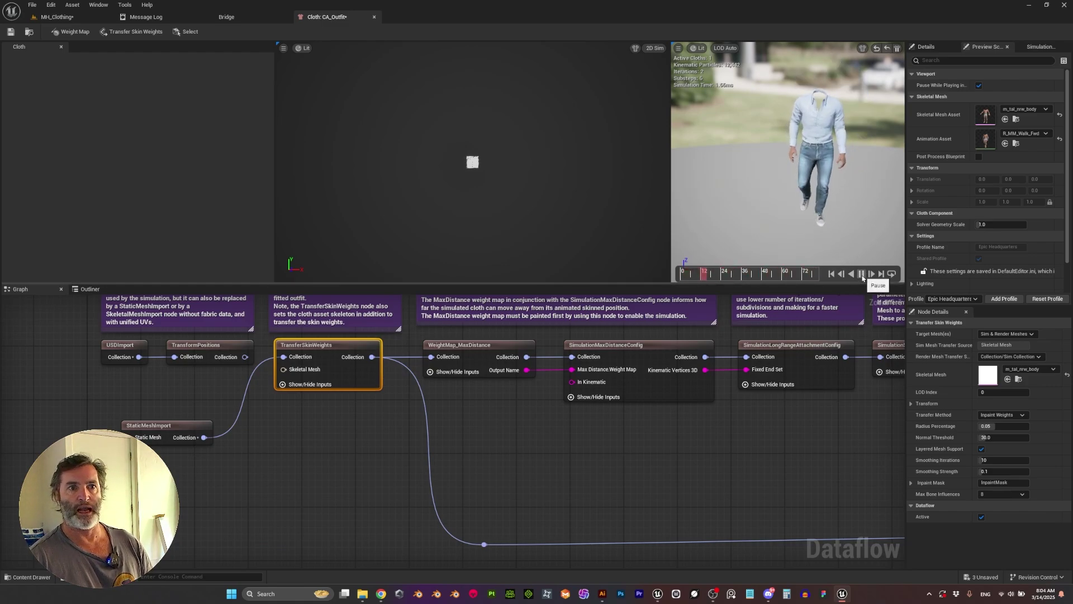
click(862, 273)
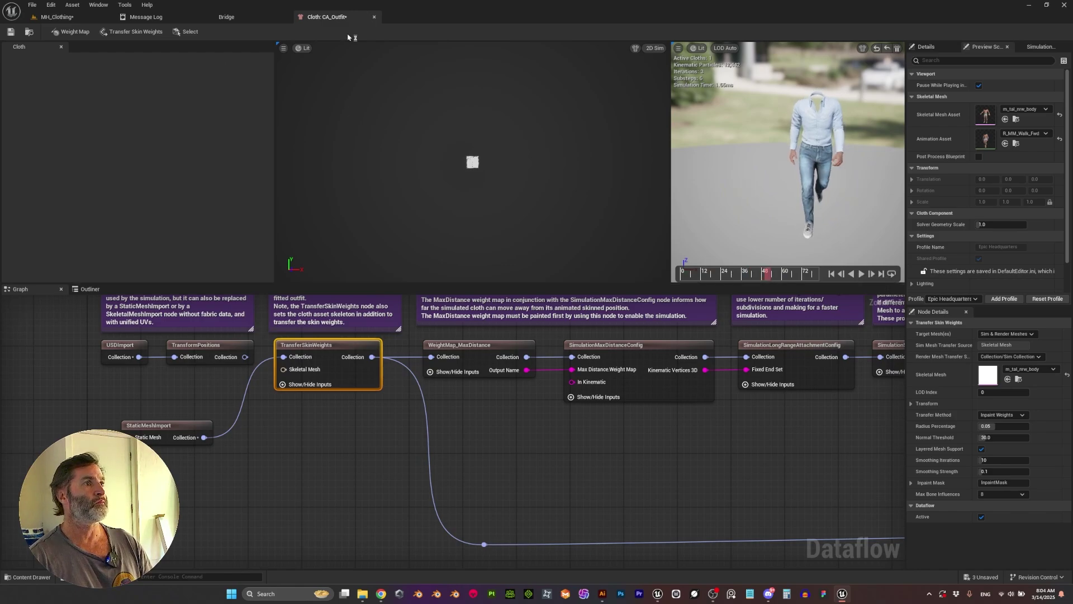
- Return to MH_Clothing, open BP_Hudson's Blueprint Viewport, and select the Body component
click(56, 17)
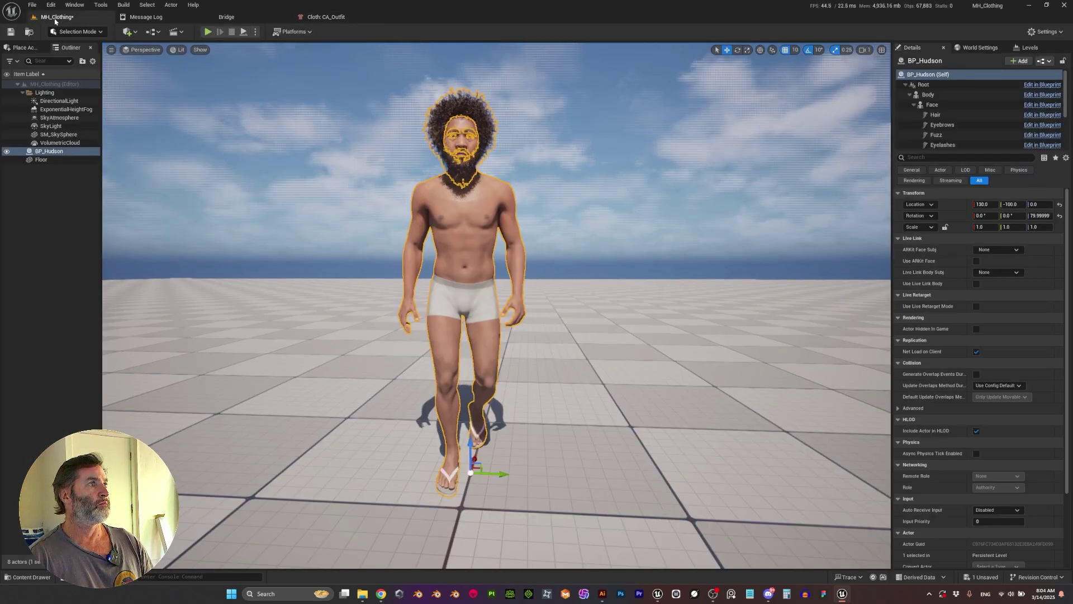
click(30, 577)
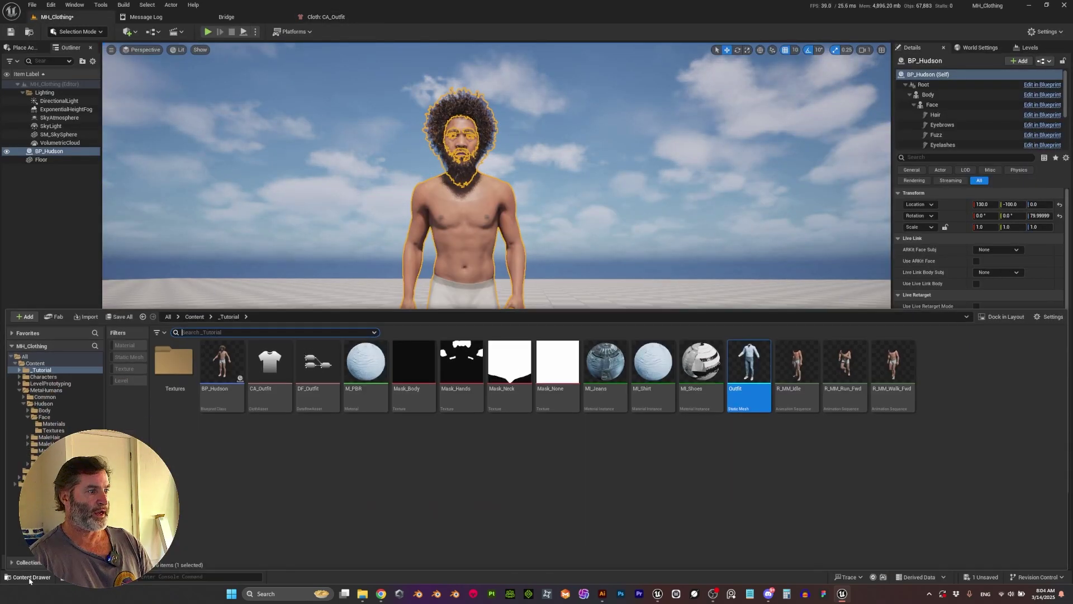
drag(221, 366, 276, 447)
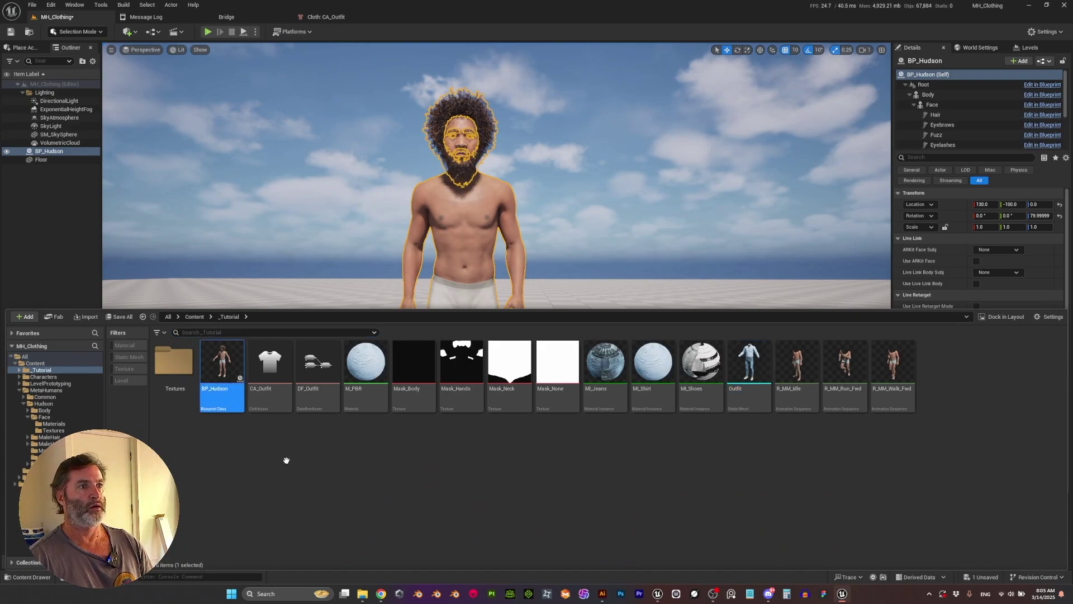
double_click(222, 366)
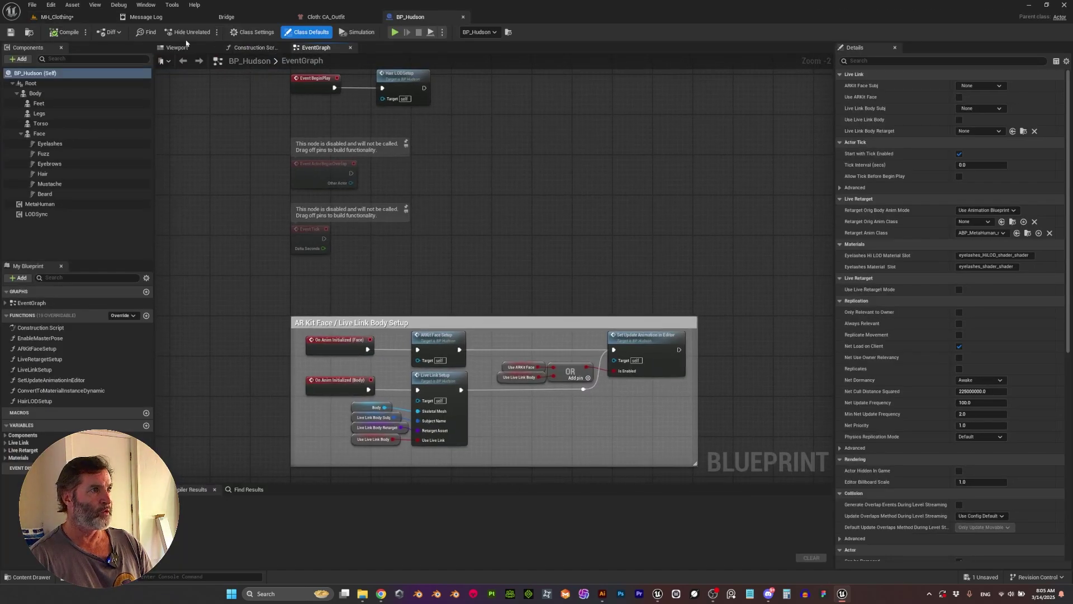
click(178, 47)
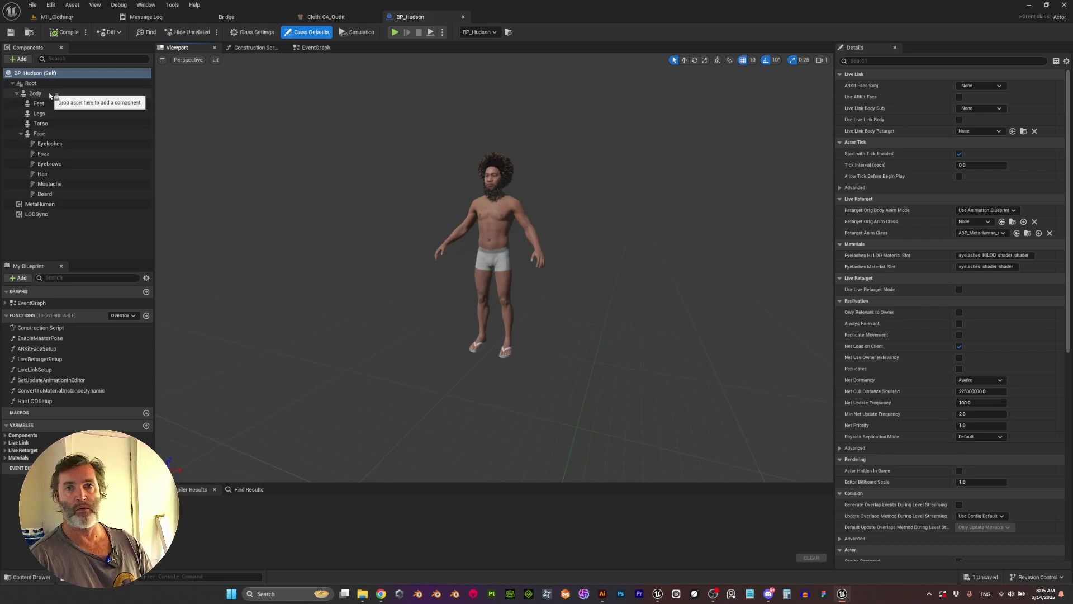
click(49, 94)
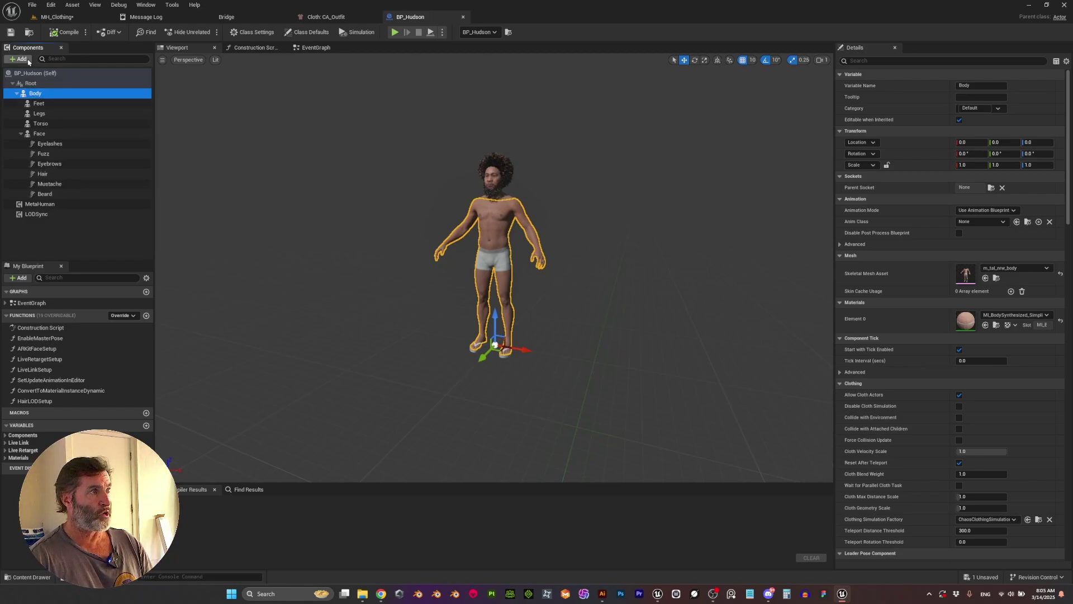
- Add a Chaos Cloth Component under Body from a 'chaos' component search
click(18, 59)
text(cha)
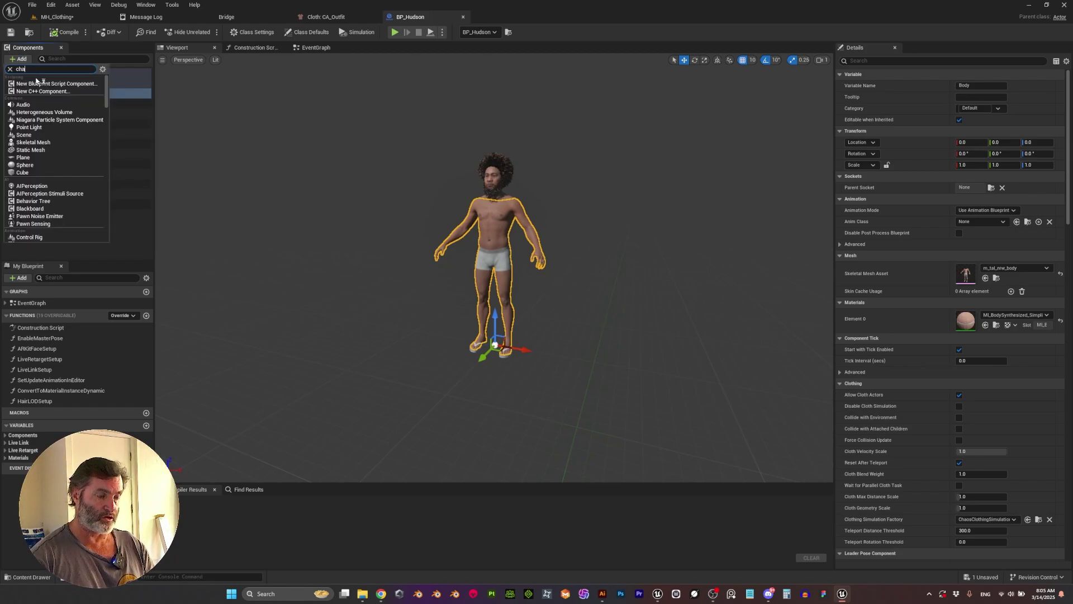
text(os)
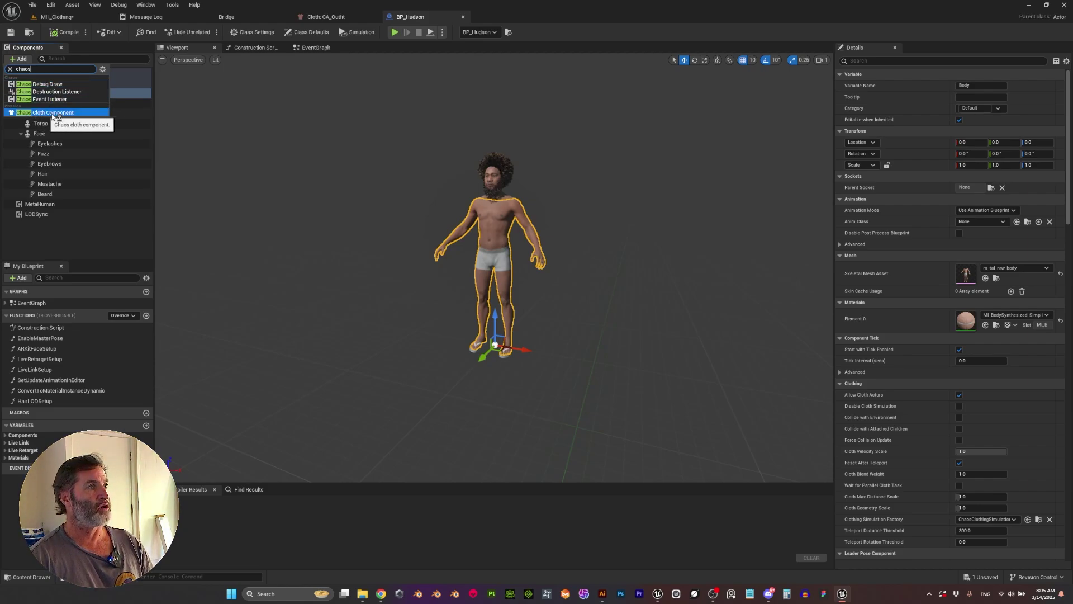
click(67, 114)
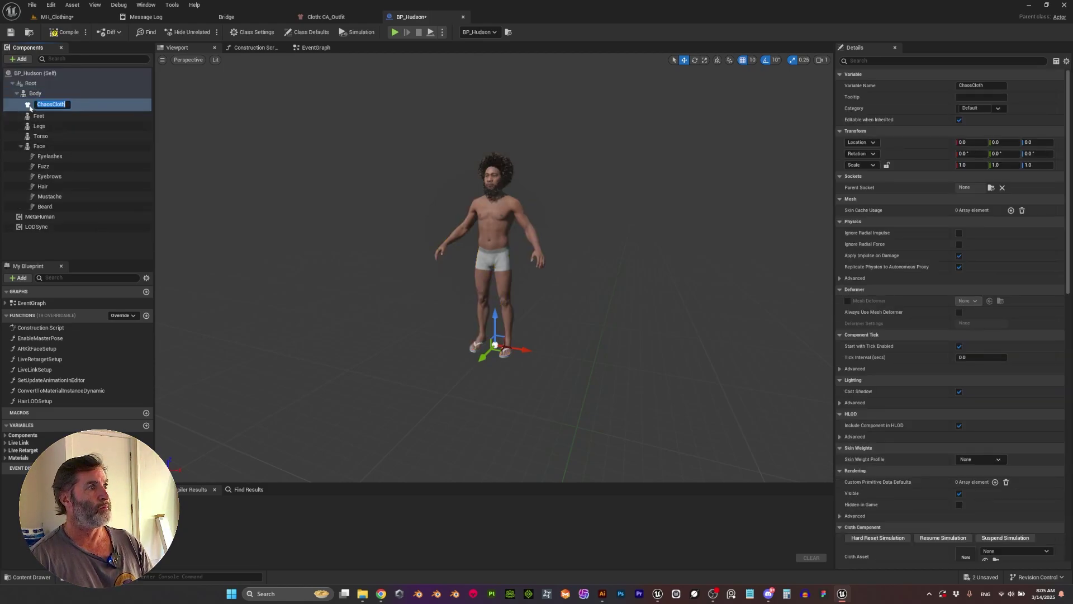
scroll(877, 302, down, 10)
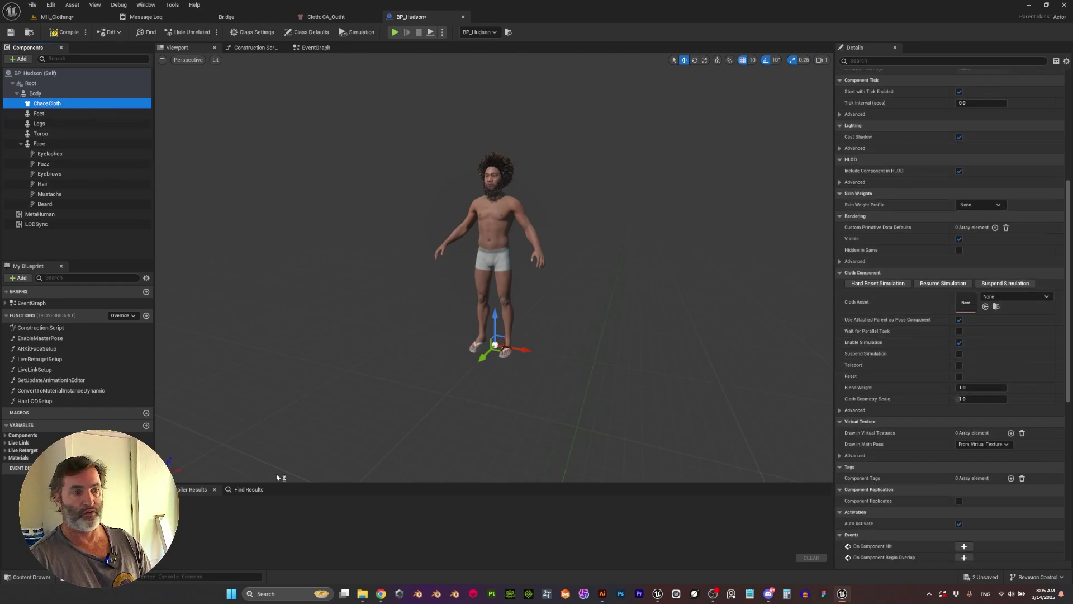
- Assign CA_Outfit as the component's Cloth Asset and view the dressed character from the side
click(32, 578)
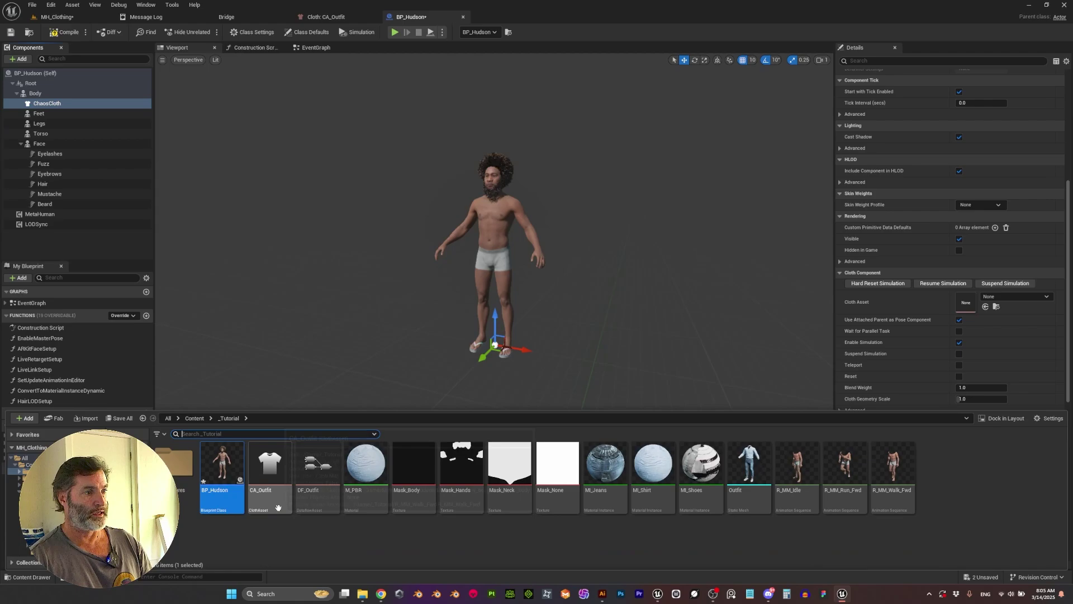
click(38, 580)
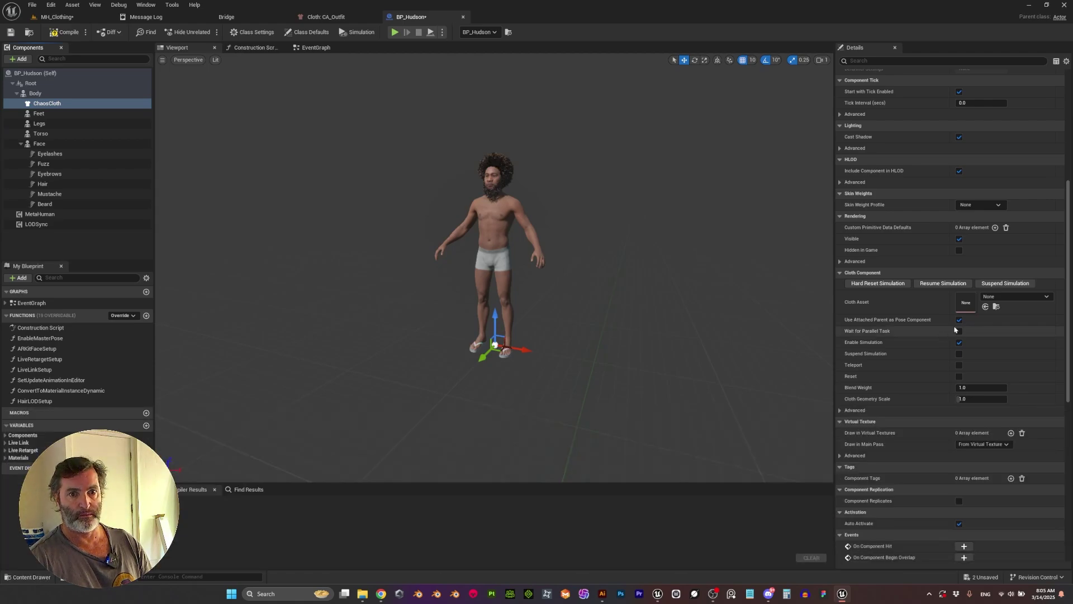
click(985, 307)
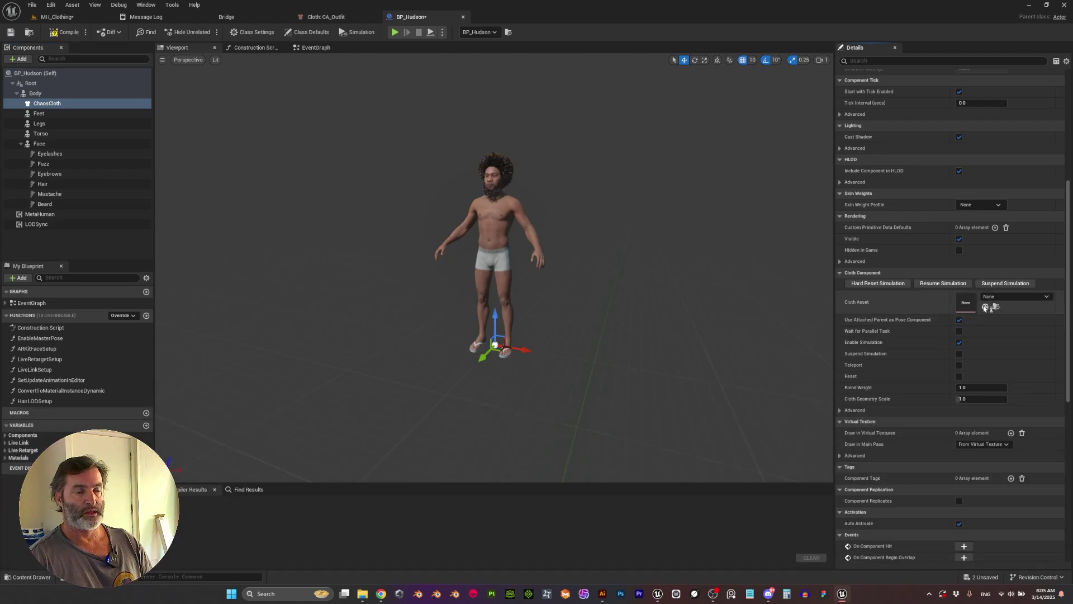
key(f)
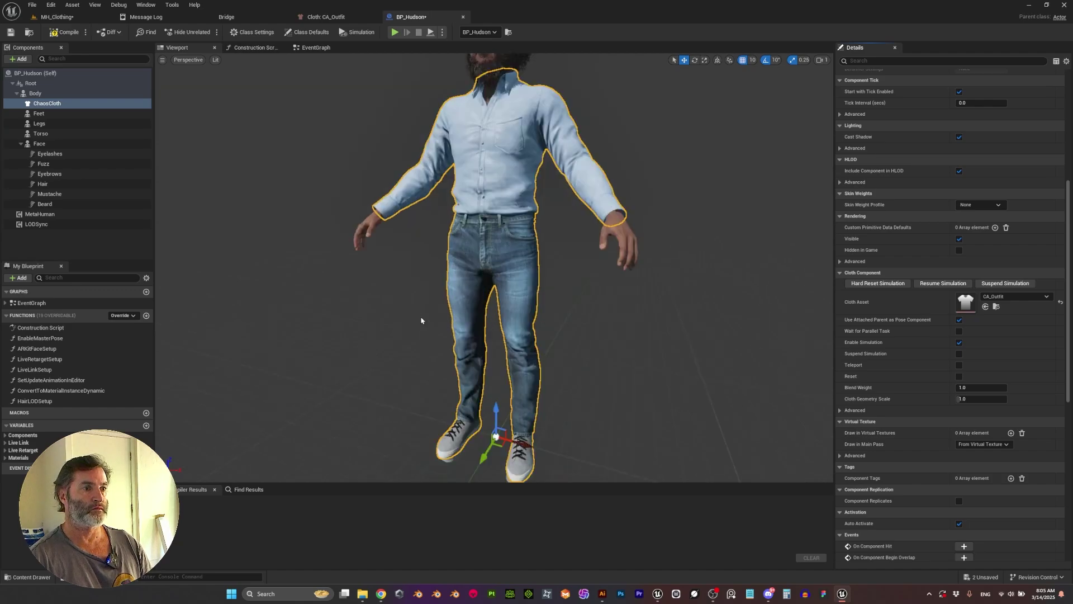
alt+drag(436, 378, 512, 396)
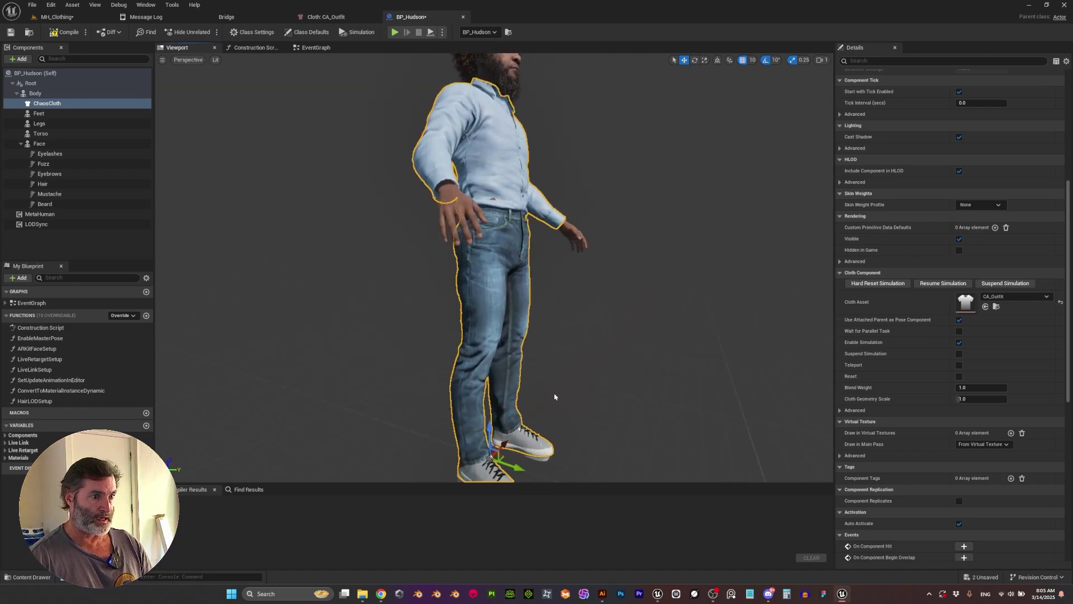
scroll(554, 397, down, 4)
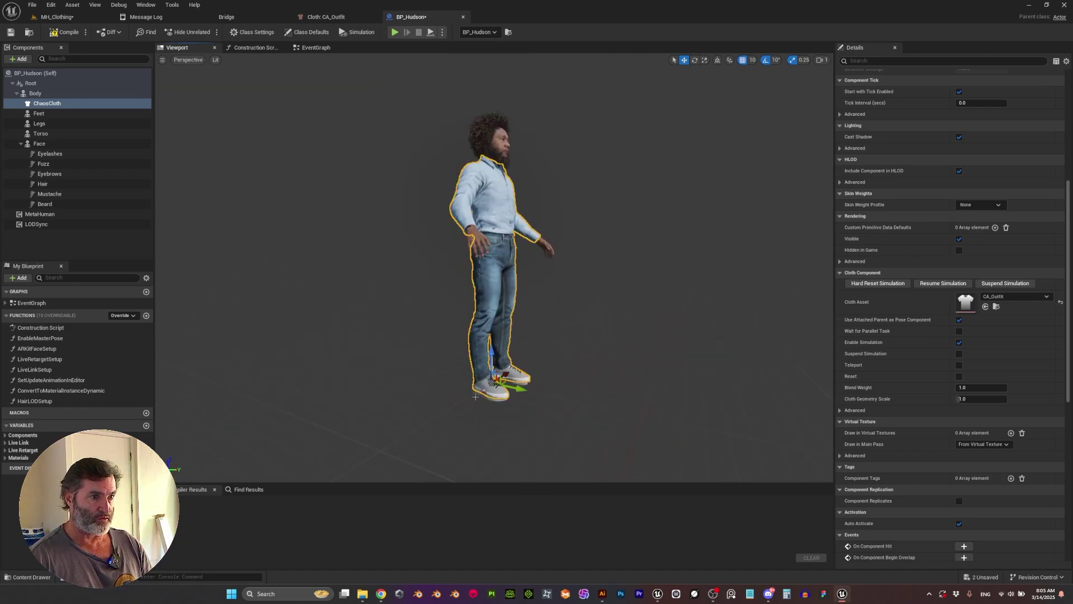
- Uncheck Visible on BP_Hudson's Feet mesh to hide the sandals, then view the running level
click(42, 114)
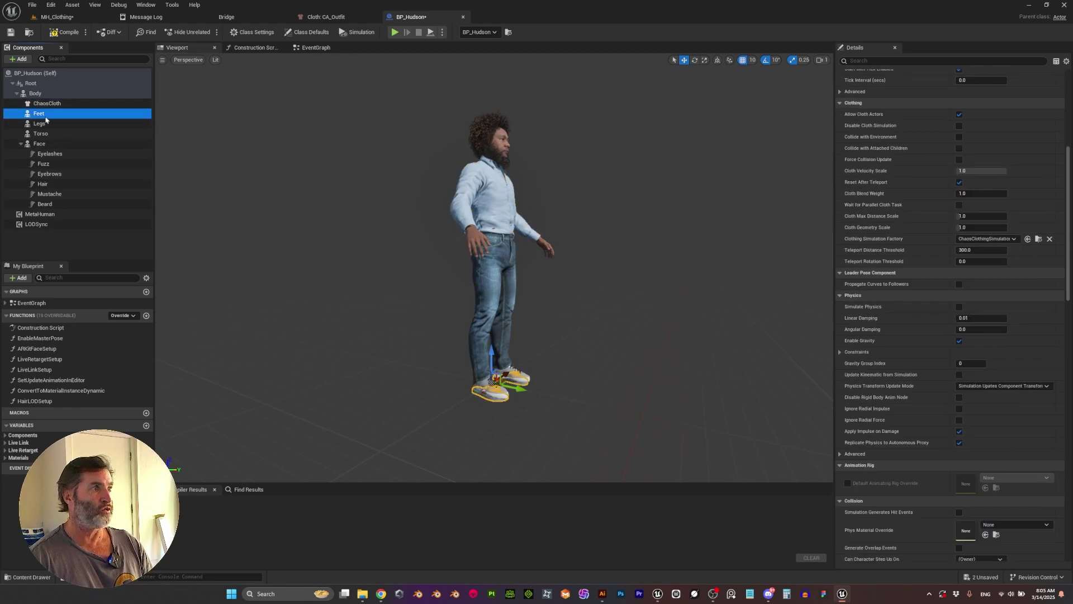
click(877, 60)
text(vi)
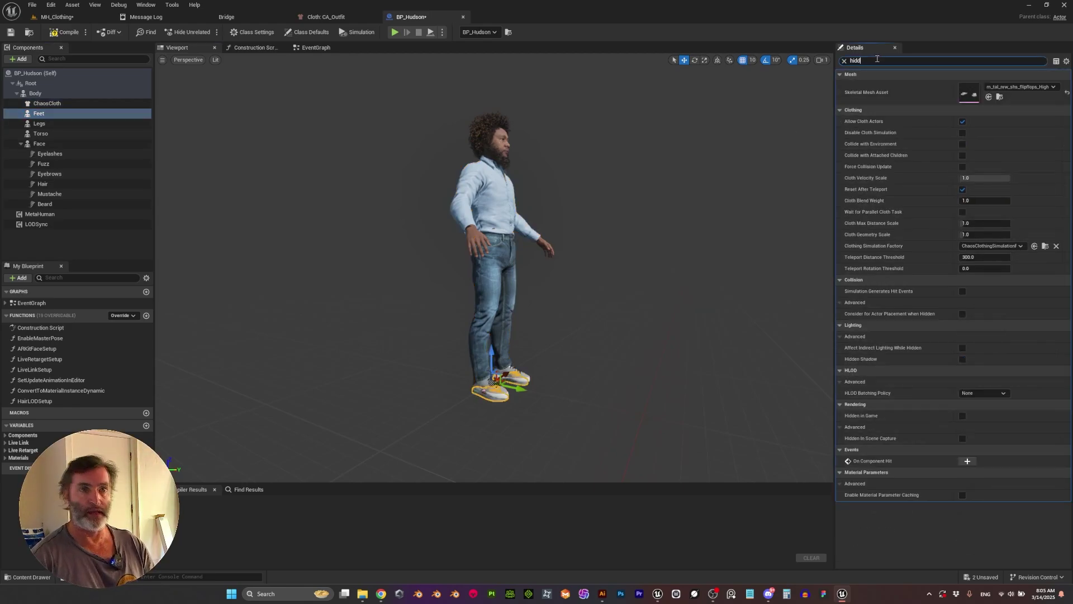
text(si)
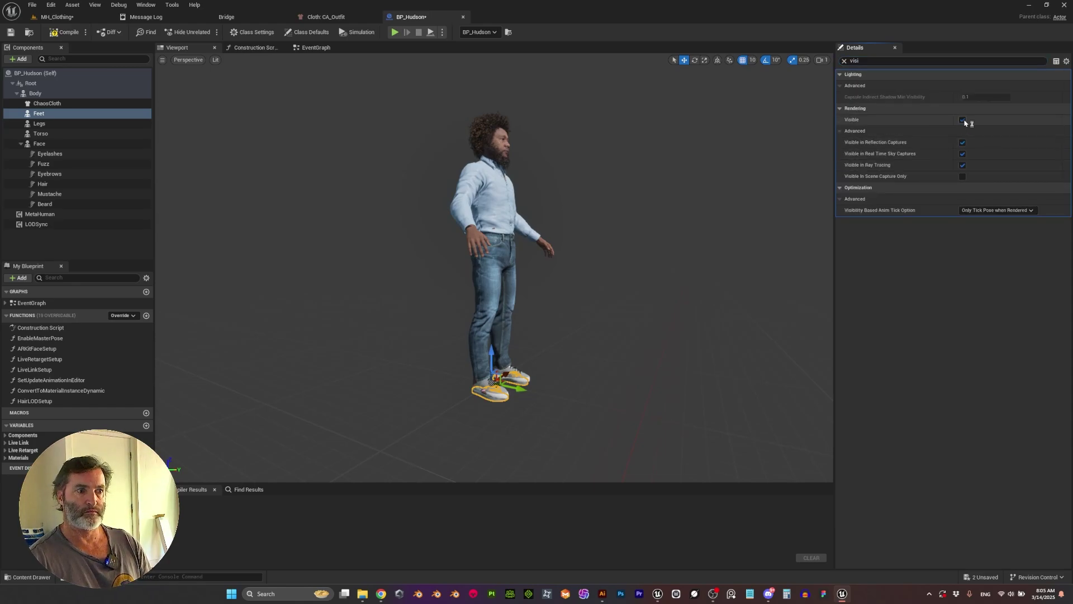
click(962, 120)
click(57, 17)
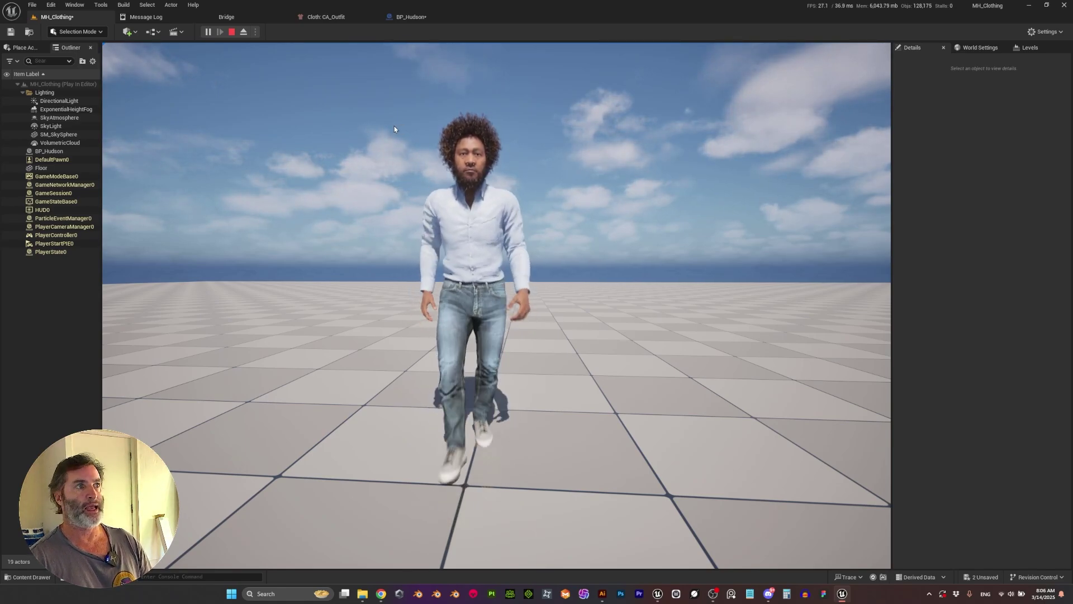
- Stop the Play In Editor session to return to editing the MH_Clothing level
click(232, 32)
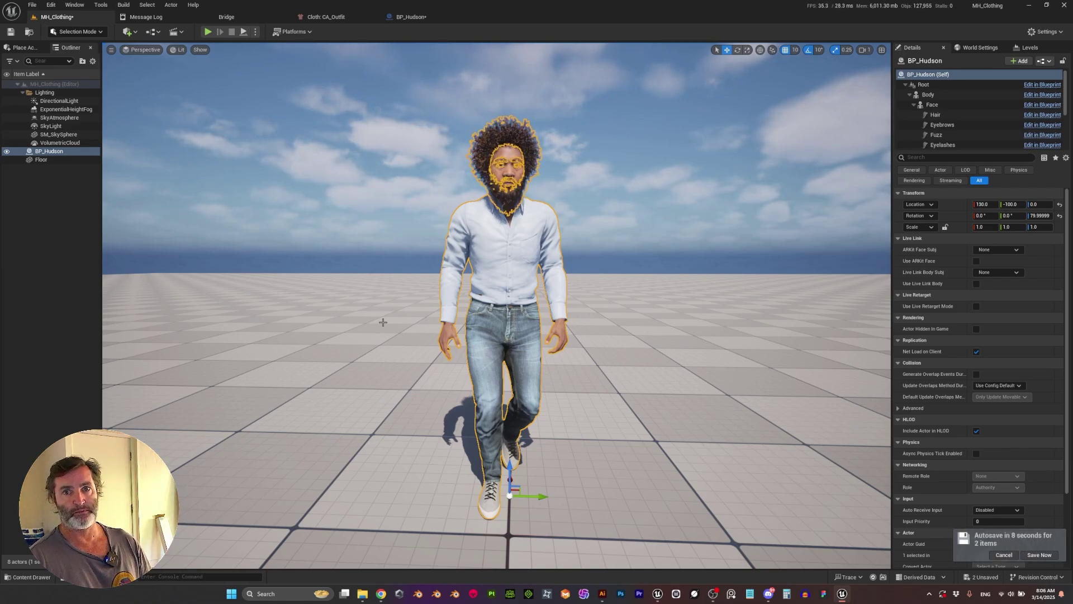
- Fly the camera close to the walking character's jeans and sneakers, then pull back
right_drag(514, 384, 500, 391)
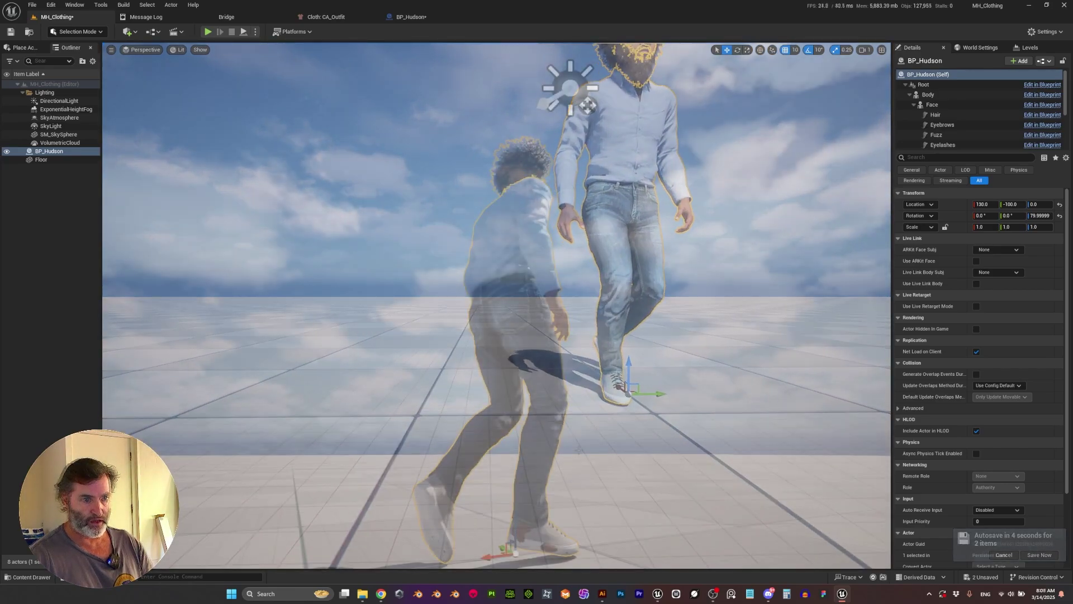
right_drag(503, 386, 548, 409)
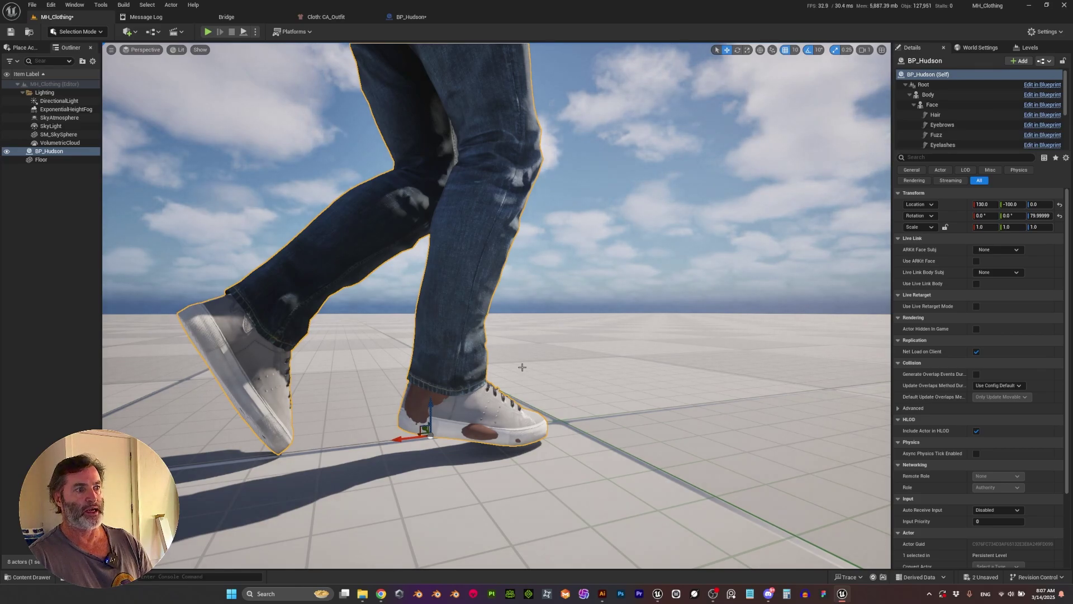
right_drag(522, 366, 481, 330)
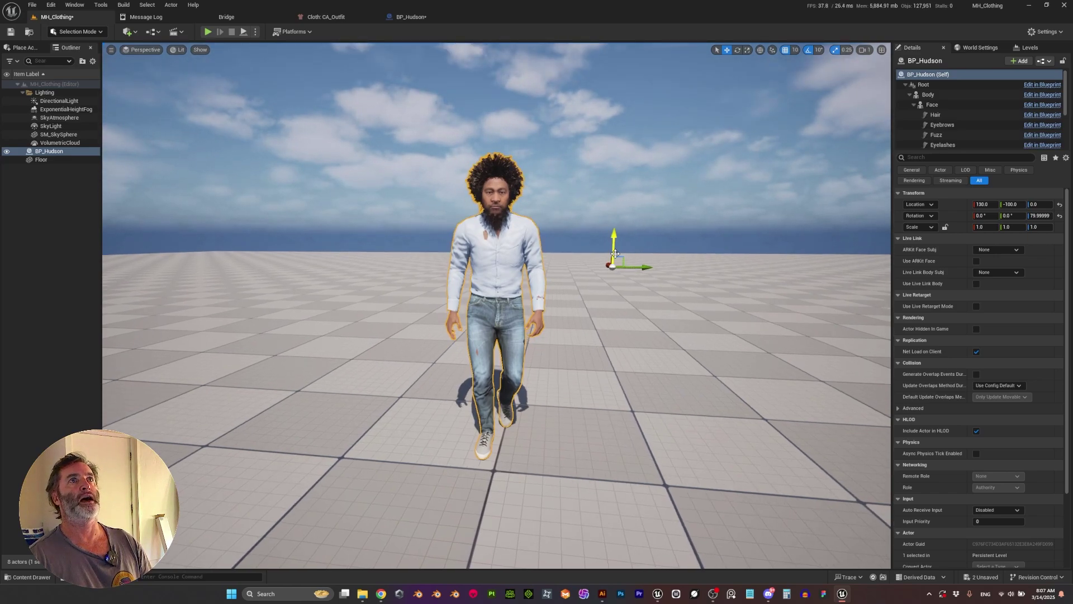